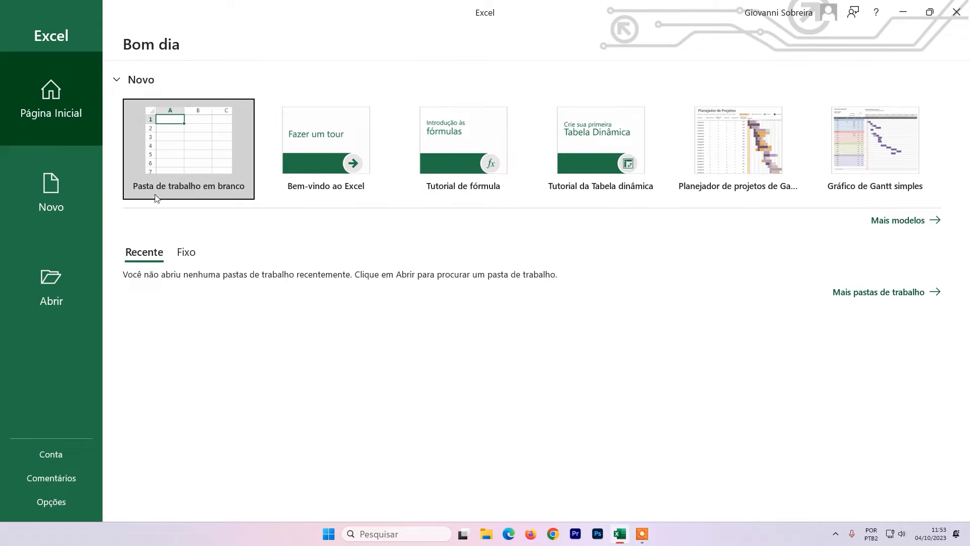
Create a blank workbook and dismiss the collaboration tip.
left_click(207, 179)
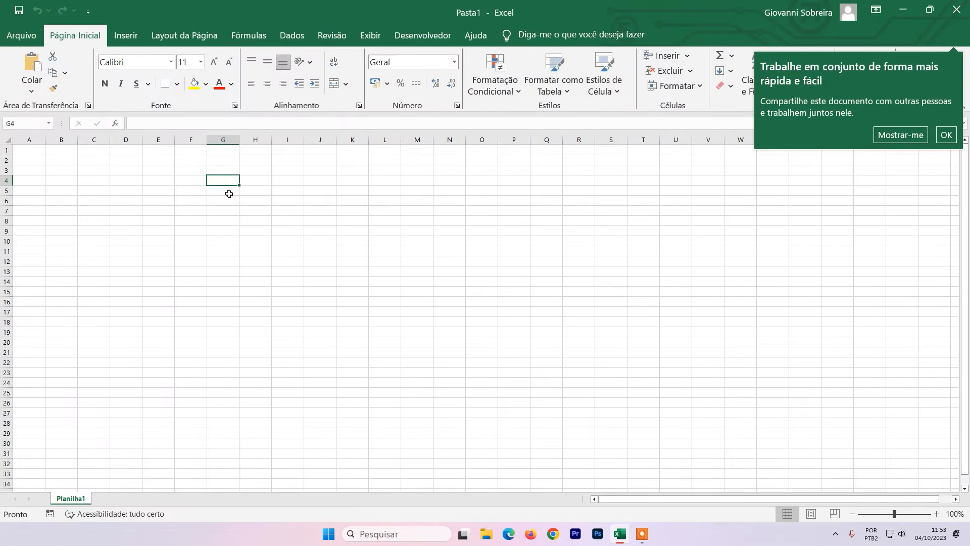
left_click(945, 134)
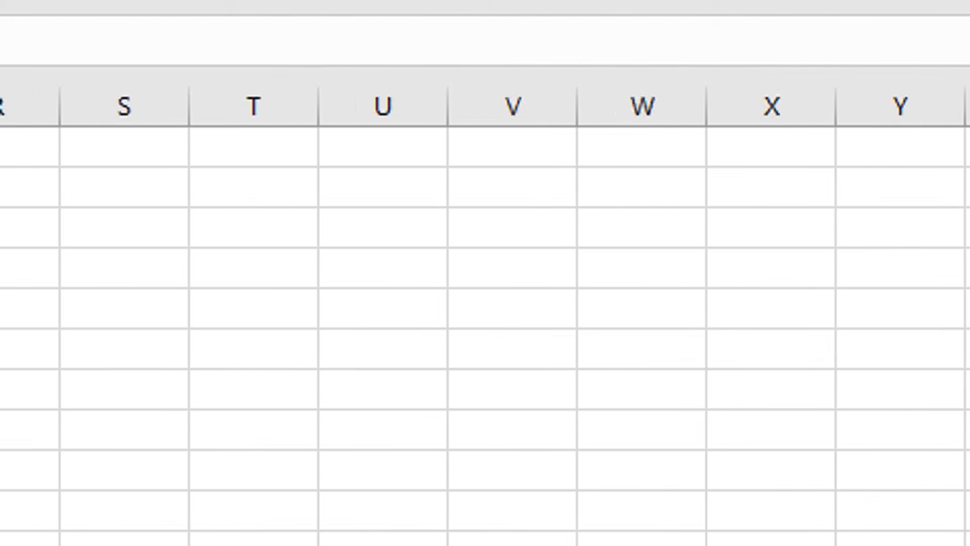
Jump from cell A1 to the sheet's last column and back, and to its last row and back, to examine the grid's limits.
left_click(130, 129)
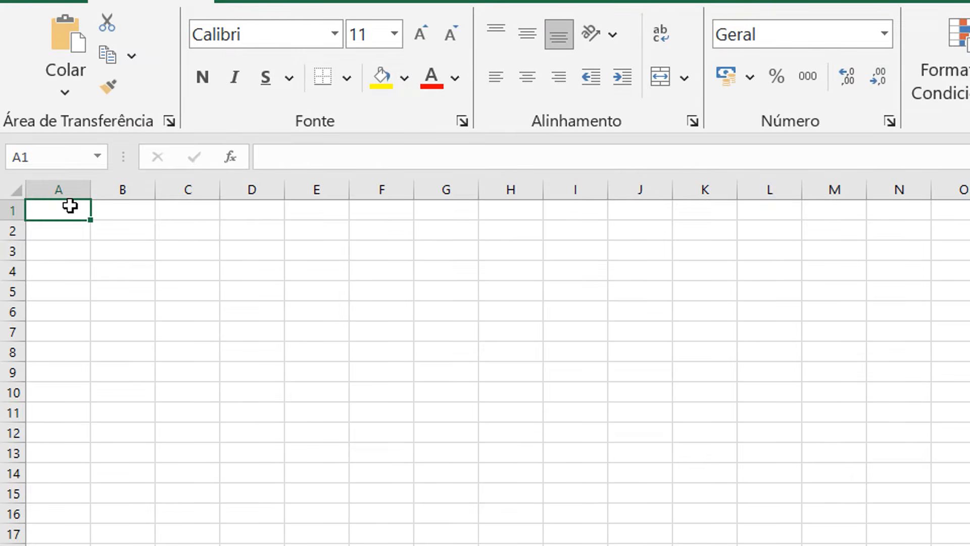
key("ctrl+Right")
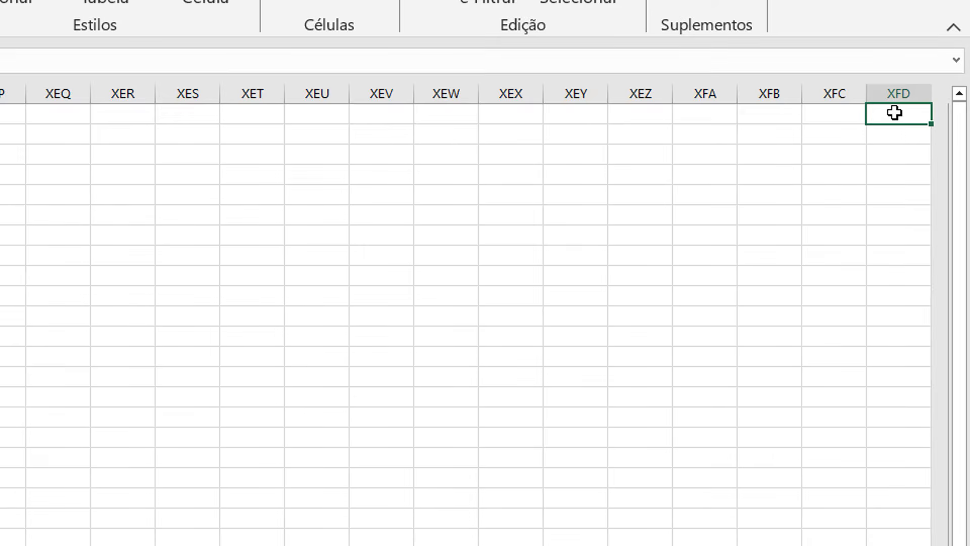
key("ctrl+Left")
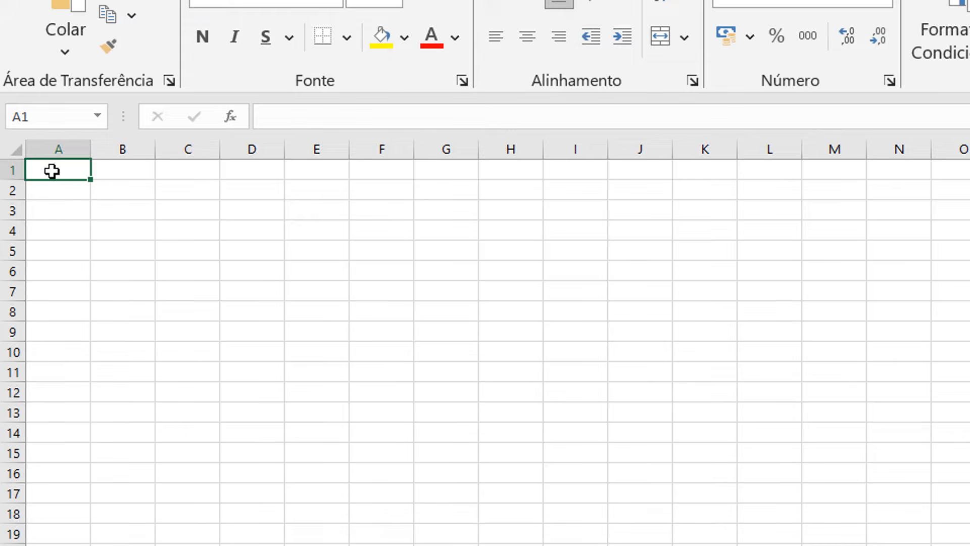
key("ctrl+Down")
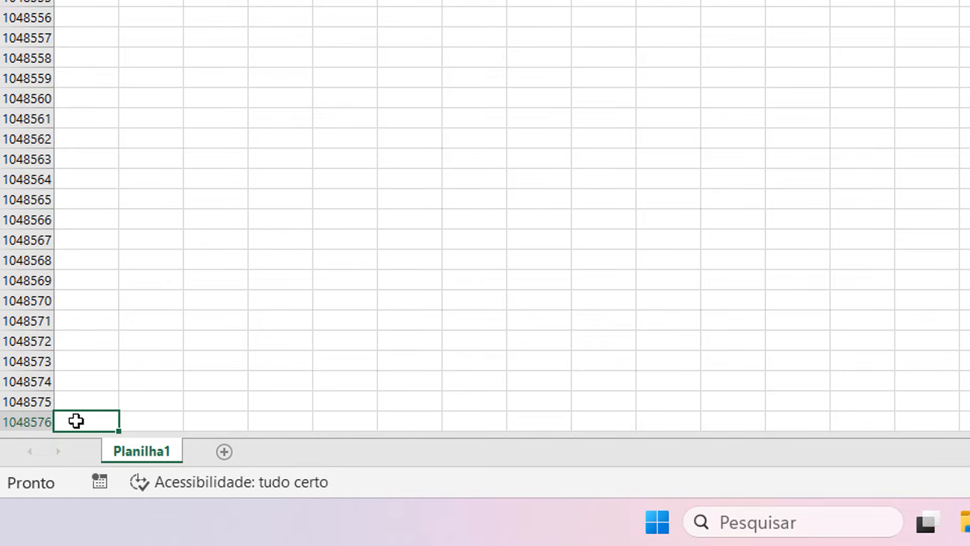
key("ctrl+Up")
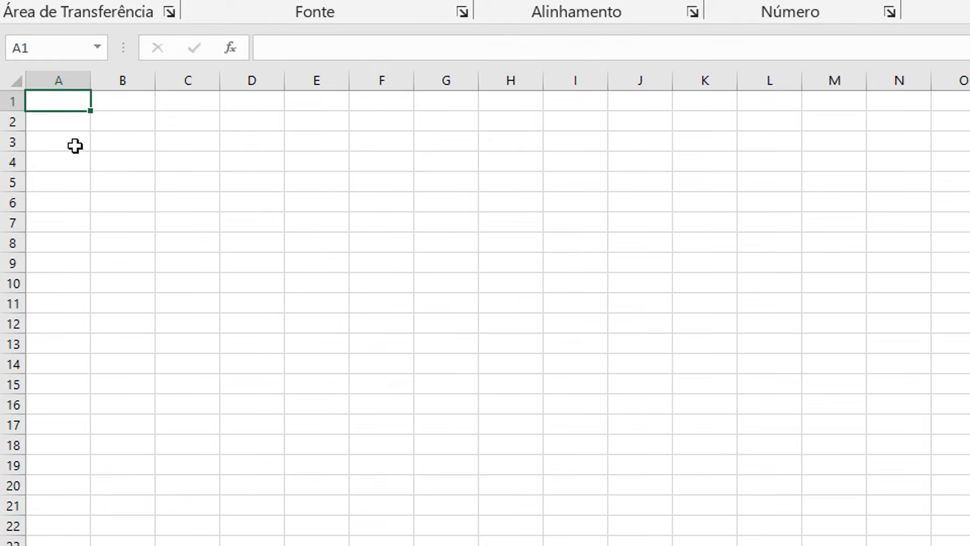
Select various single cells in the first three rows, including A1 and C3, and examine how each cell's reference is shown.
left_click(135, 140)
left_click(65, 124)
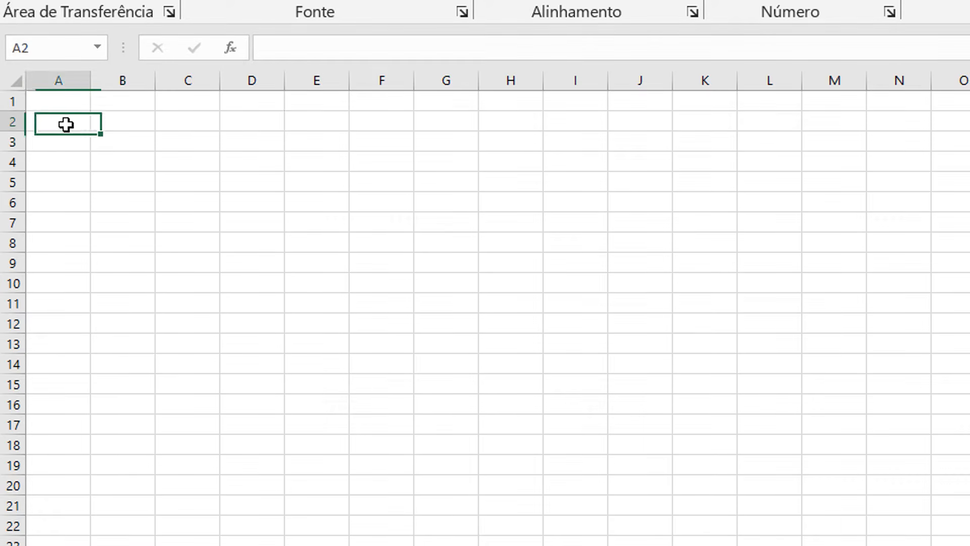
left_click(131, 121)
left_click(175, 119)
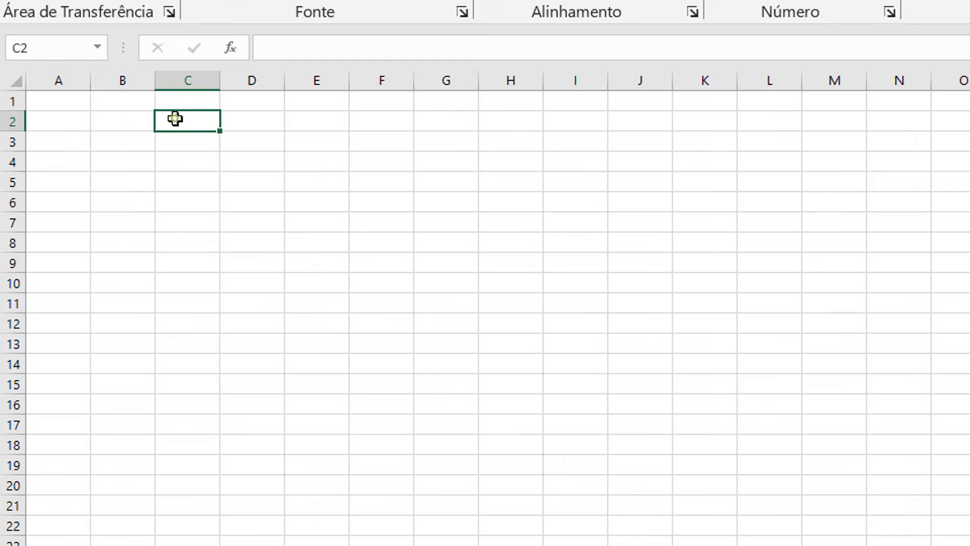
left_click(124, 121)
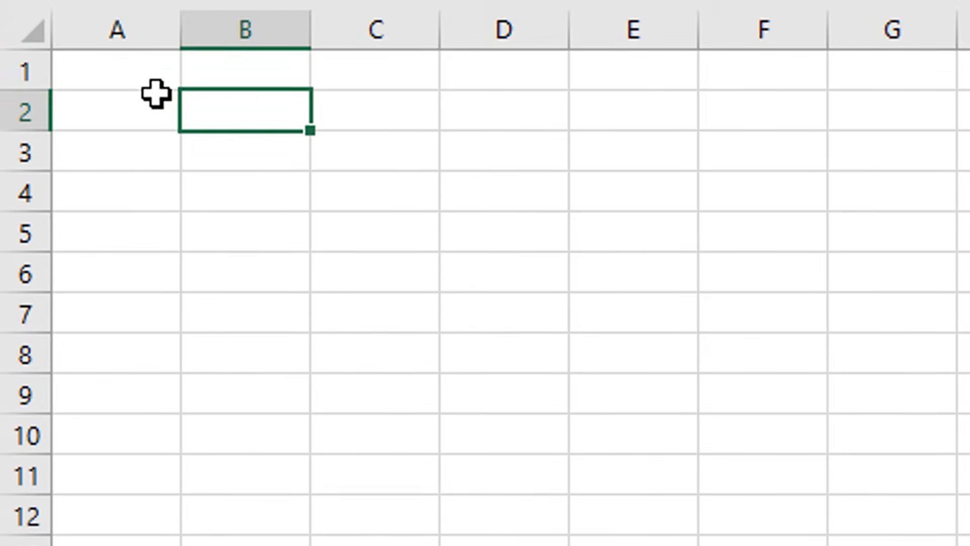
left_click(109, 105)
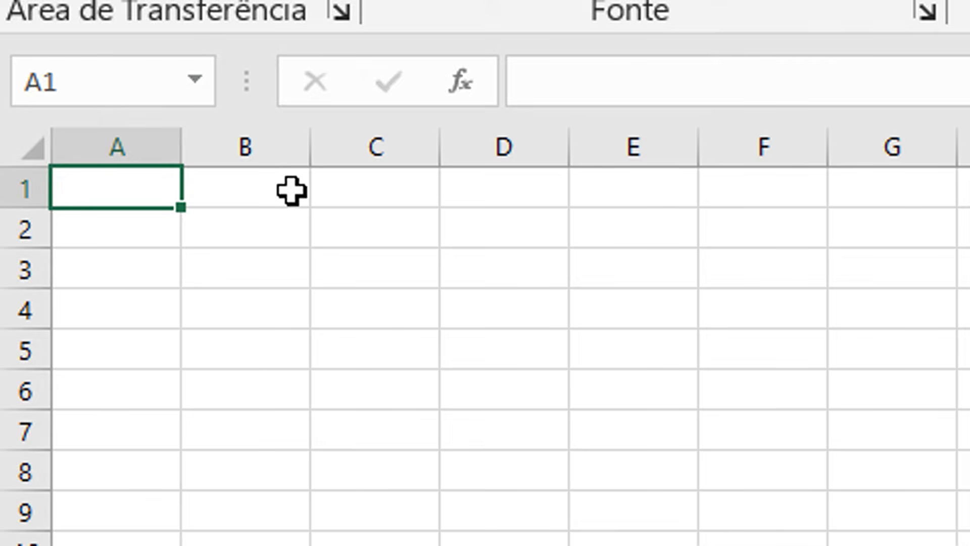
left_click(390, 262)
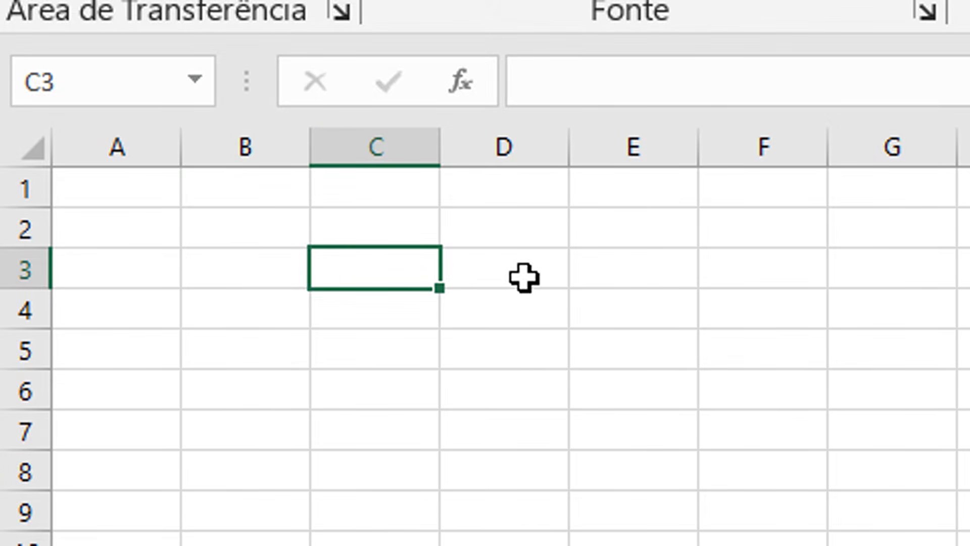
left_click(27, 75)
left_click(53, 77)
left_click(69, 76)
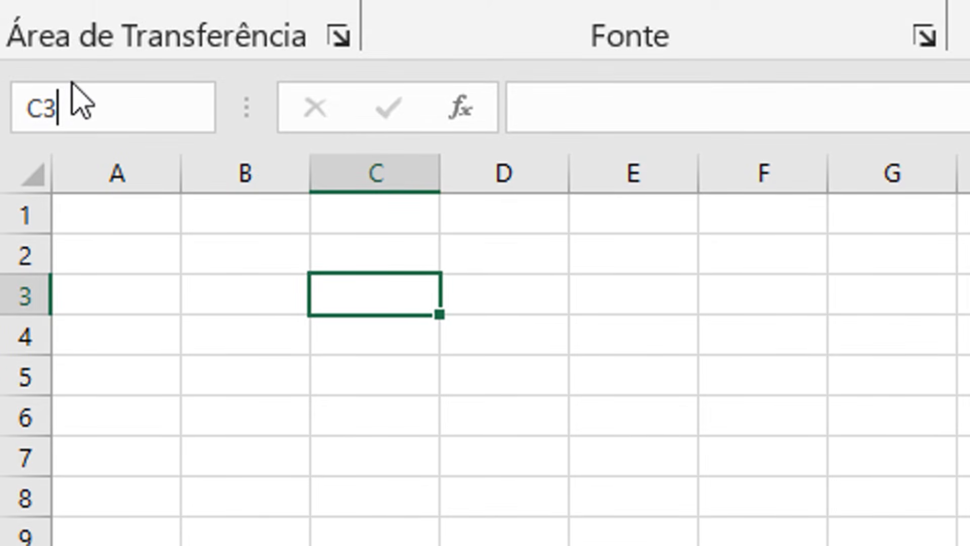
left_click(387, 275)
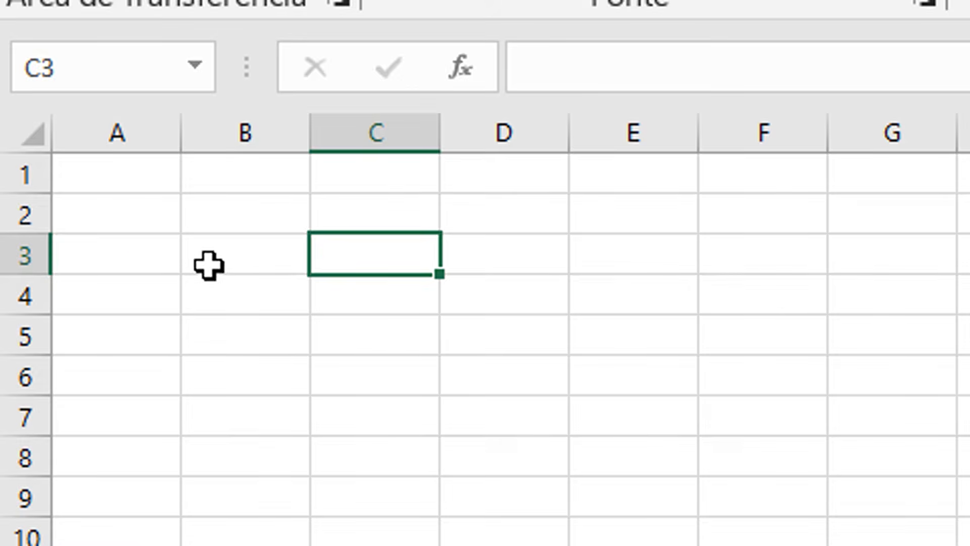
left_click(126, 252)
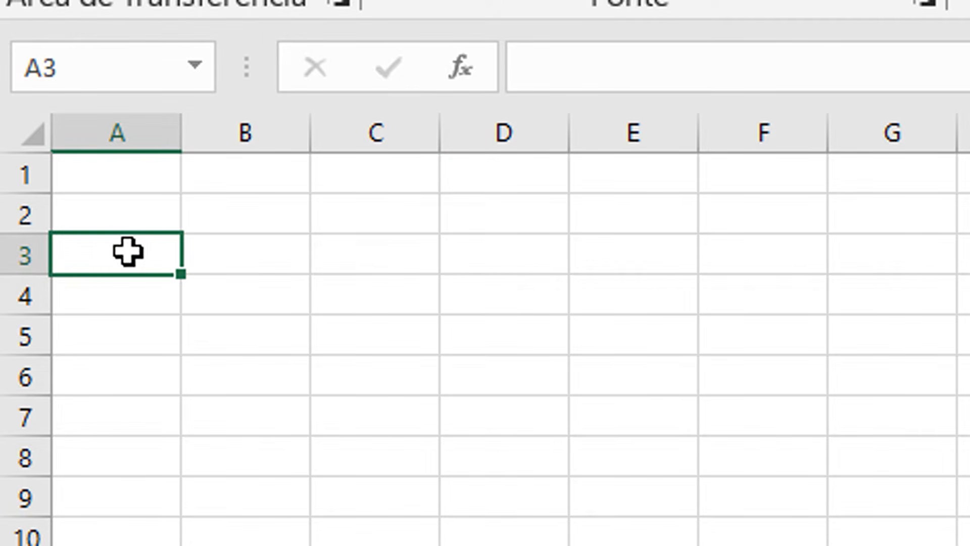
Enter the column headings Produto, qtd, valor and Total in cells A1 to D1.
left_click(103, 180)
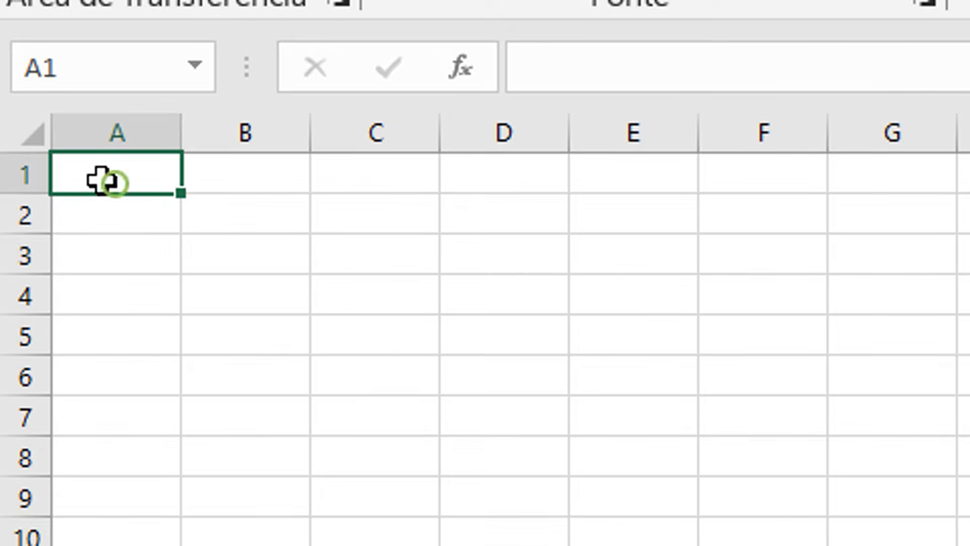
type("Produto")
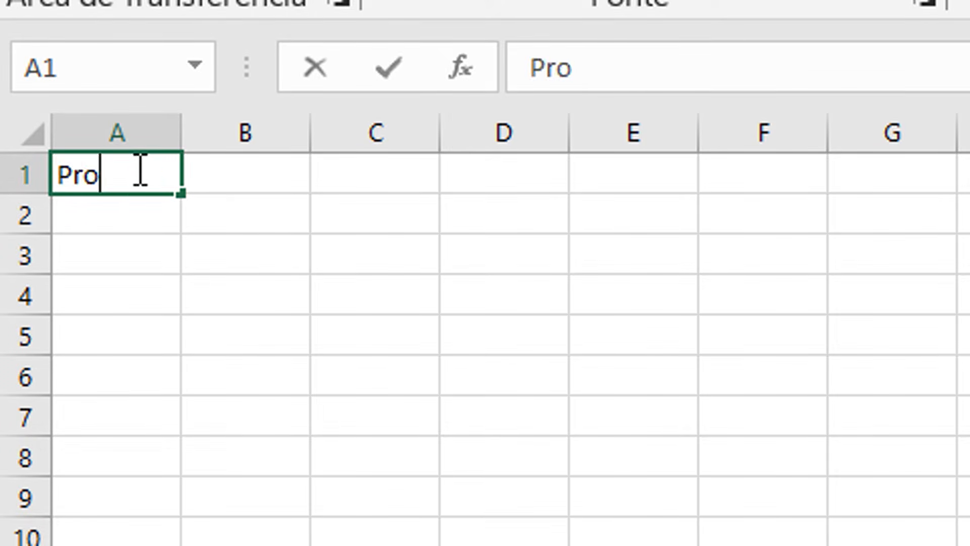
left_click(227, 179)
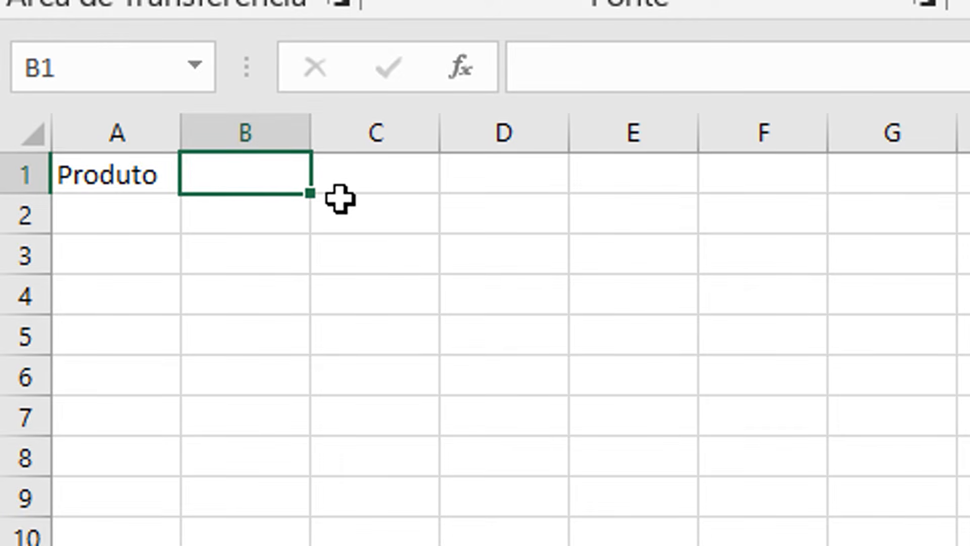
type("qtd")
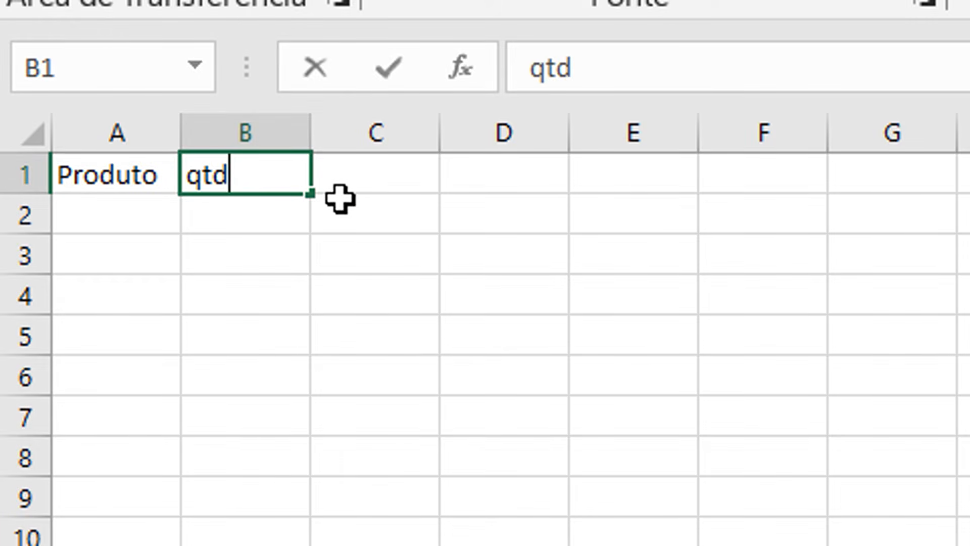
left_click(368, 171)
type("valor")
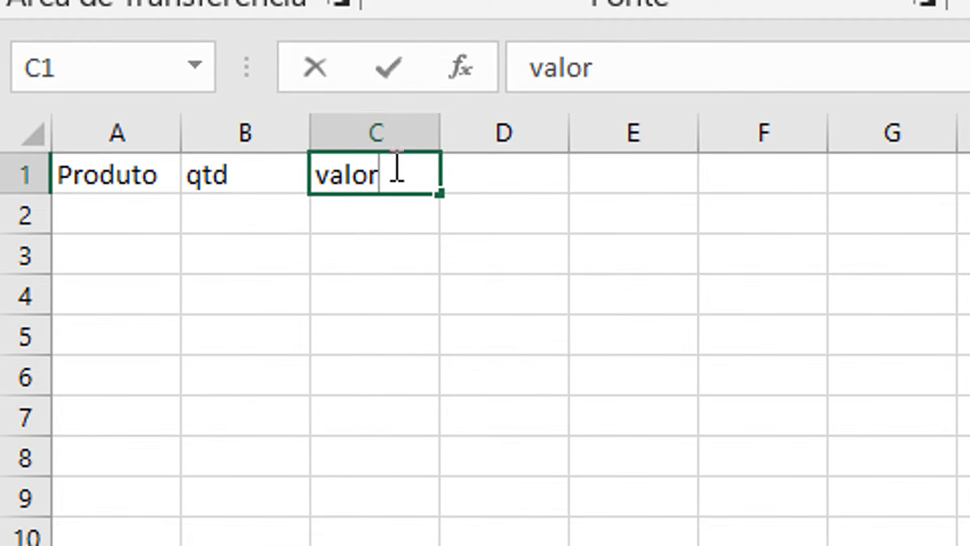
left_click(506, 185)
type("Total")
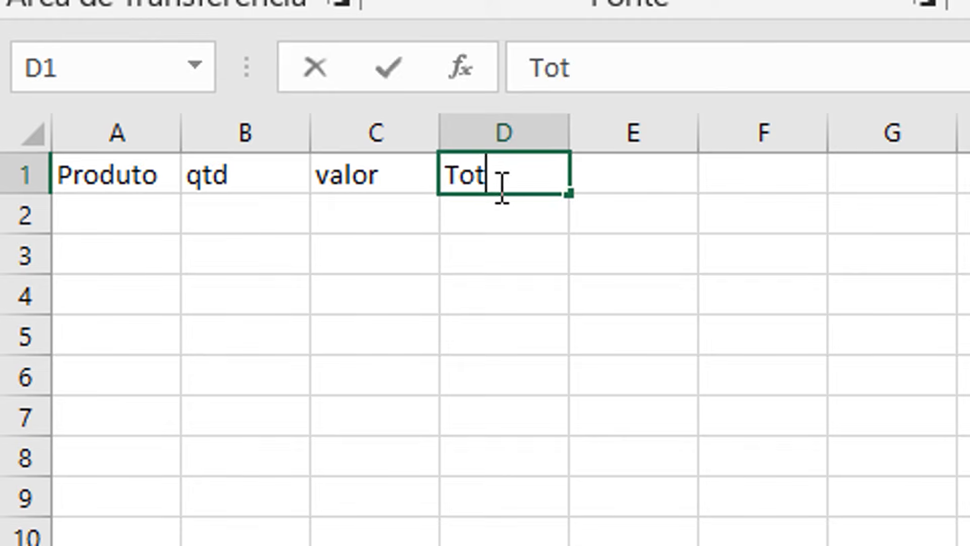
List the products arroz, maçã, macarrão, feijão and açucar in cells A2 to A6.
left_click(110, 217)
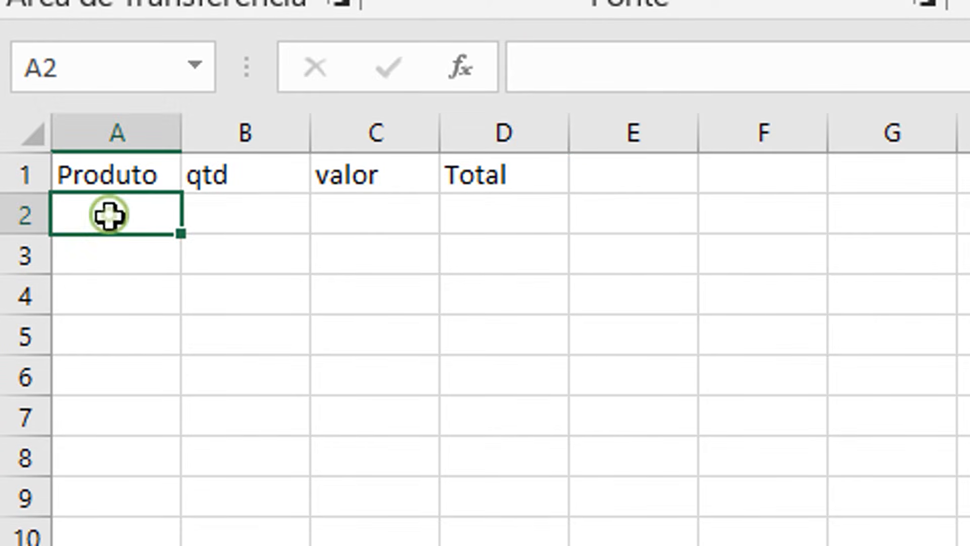
type("arroz")
key("Return")
type("maçã")
key("BackSpace")
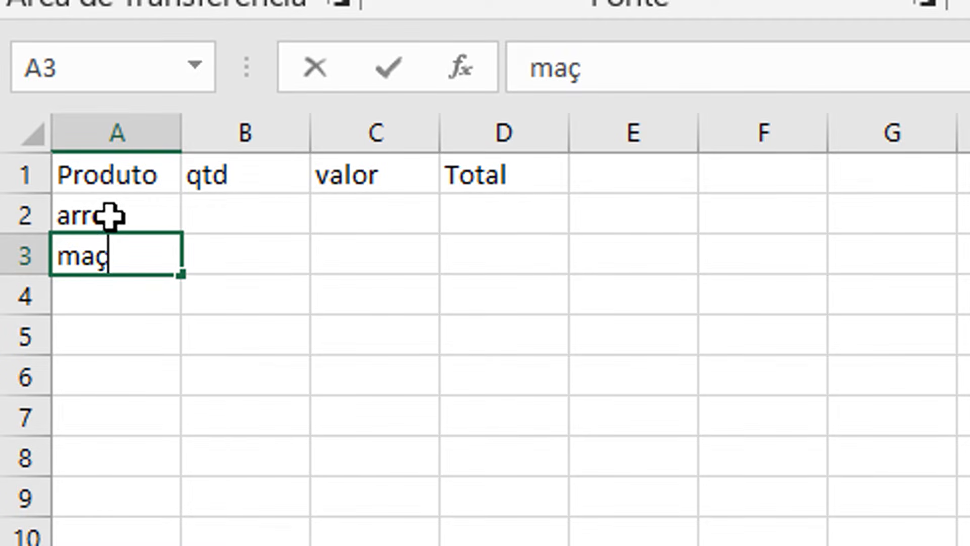
type("ã")
key("Return")
type("macarrão")
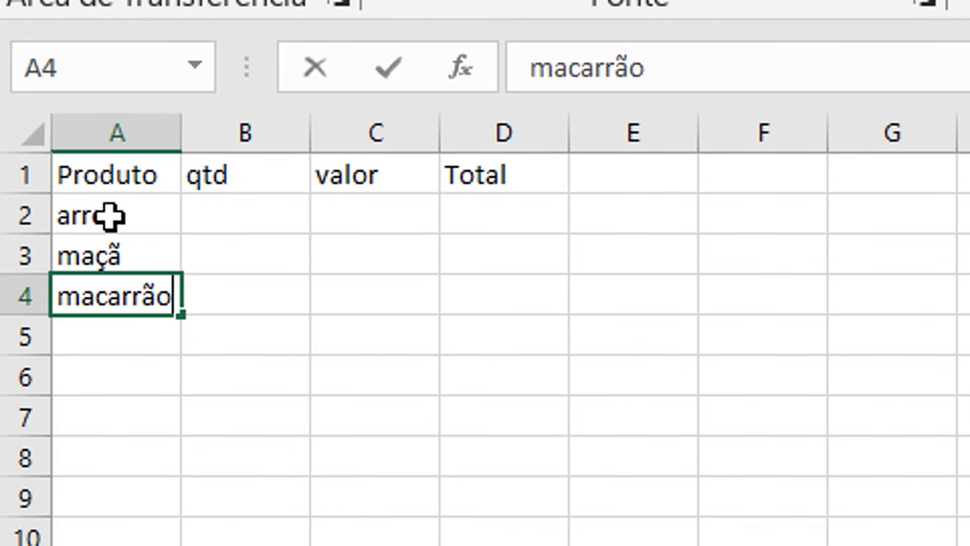
key("Return")
type("feijão")
key("Return")
type("a")
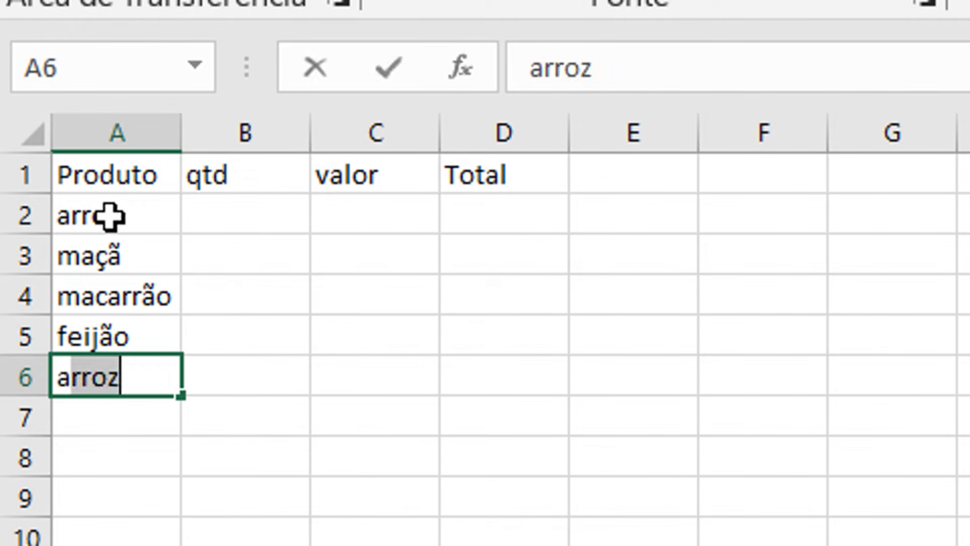
type("çucar")
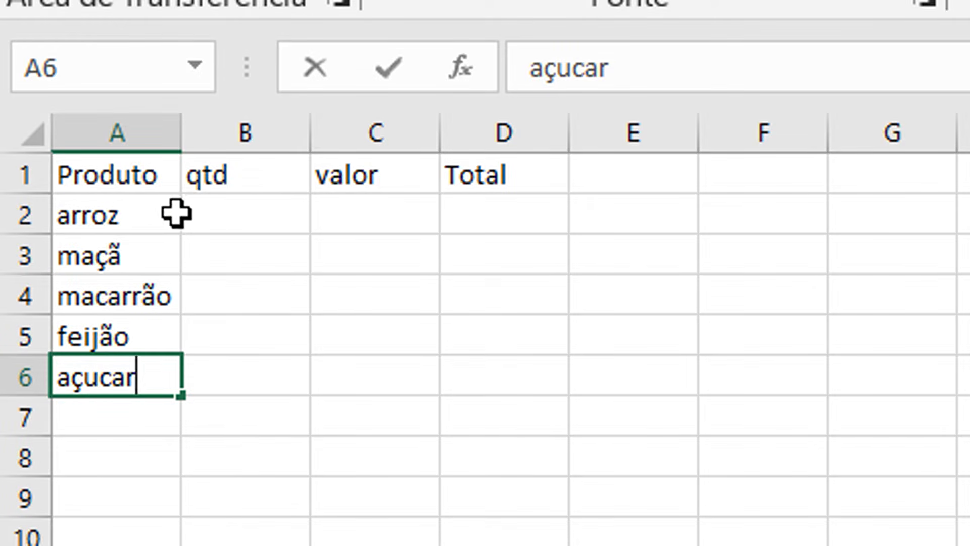
Fill the qtd column from B2 to B6 with the quantities 10, 5, 3, 4 and 2.
left_click(228, 210)
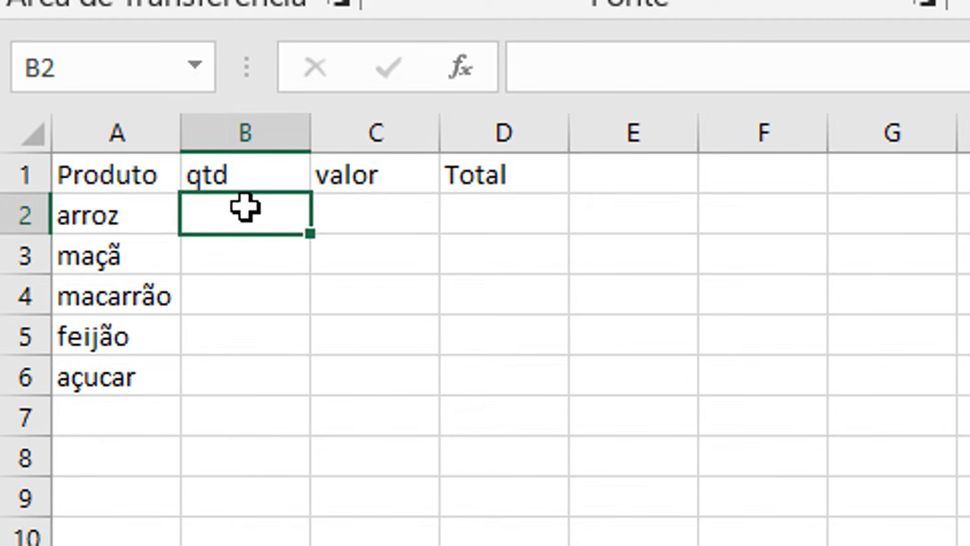
type("10")
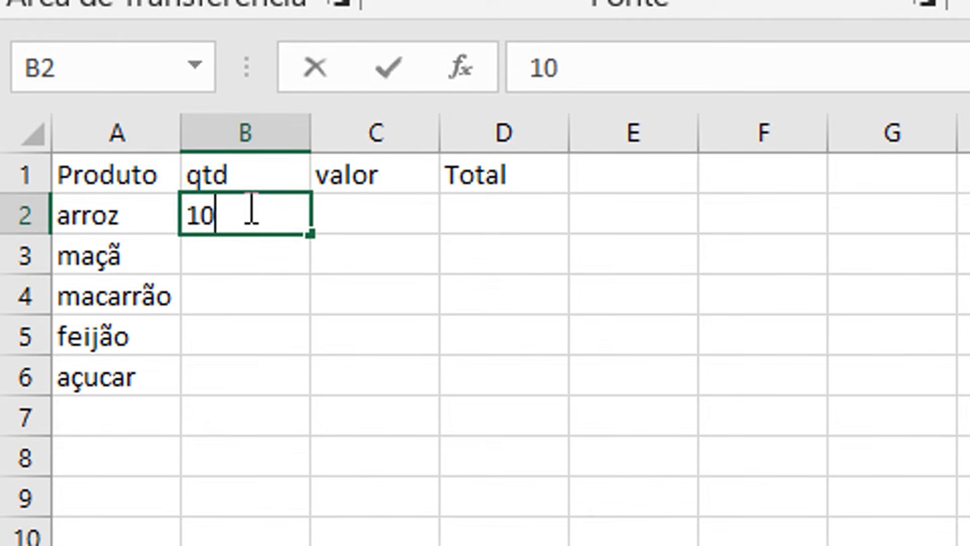
key("Return")
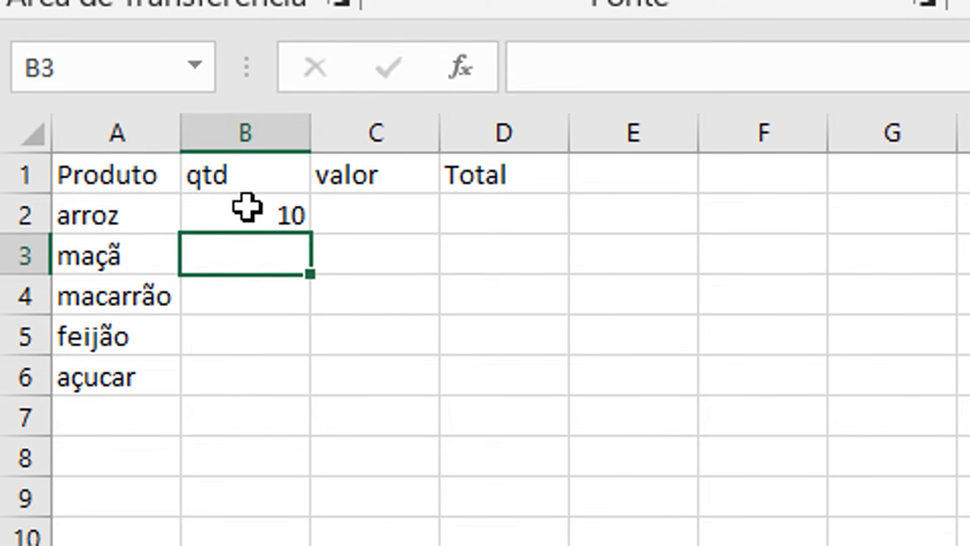
type("5")
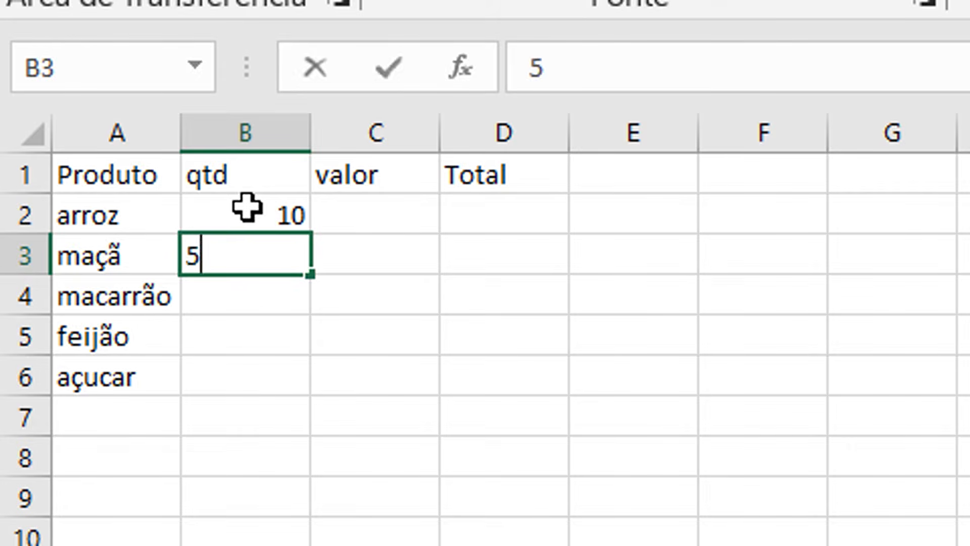
key("Return")
type("3")
key("Return")
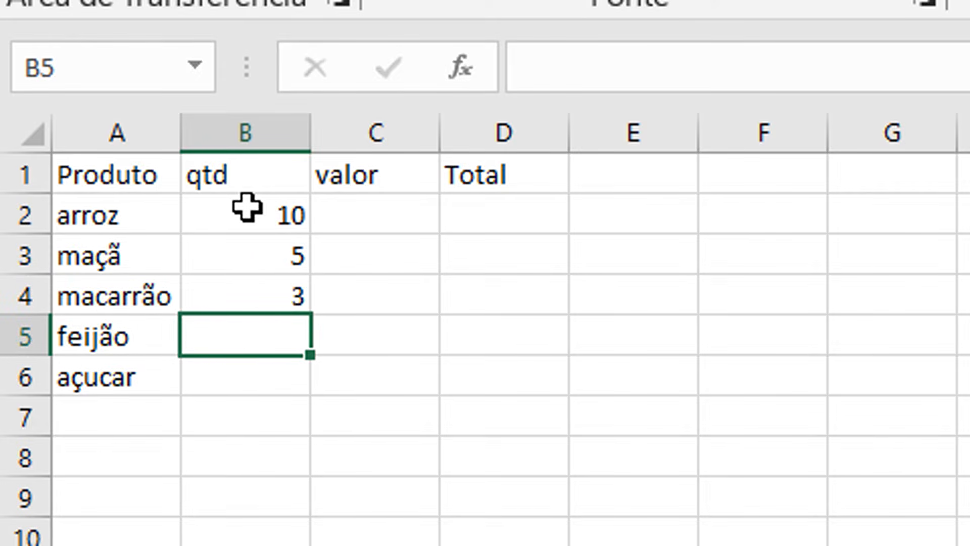
type("4")
key("Return")
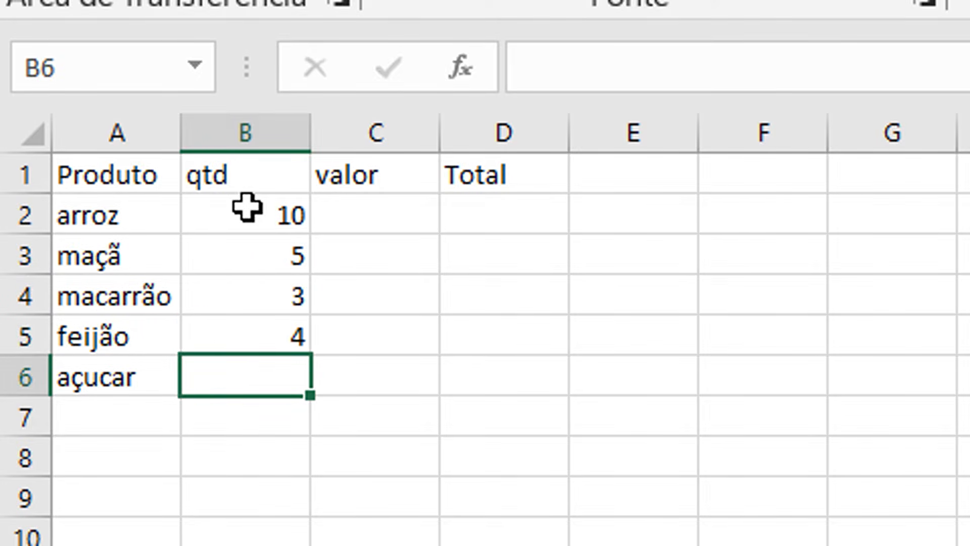
type("2")
left_click(282, 226)
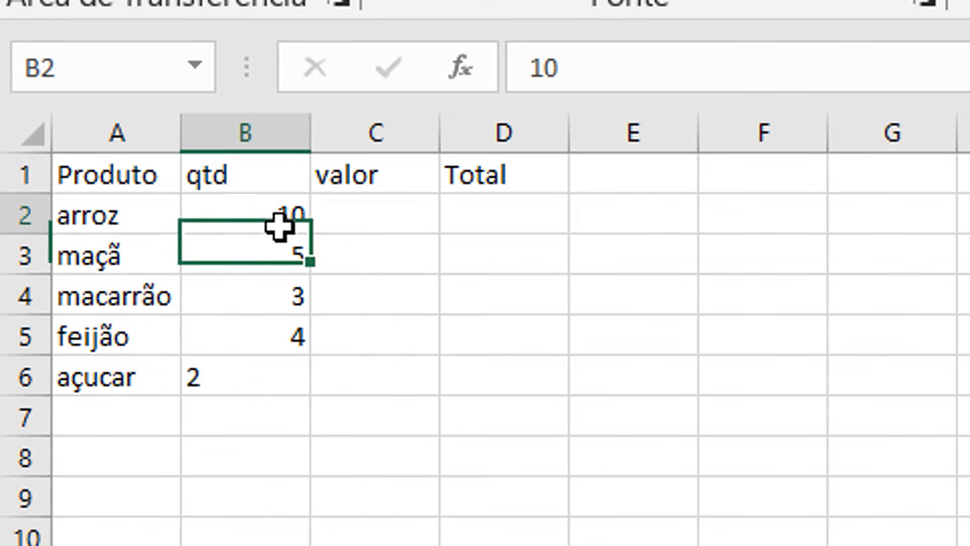
Fill the valor column from C2 to C6 with the prices 8,50, 0,40, 2,50, 9,90 and 3,2.
left_click(407, 215)
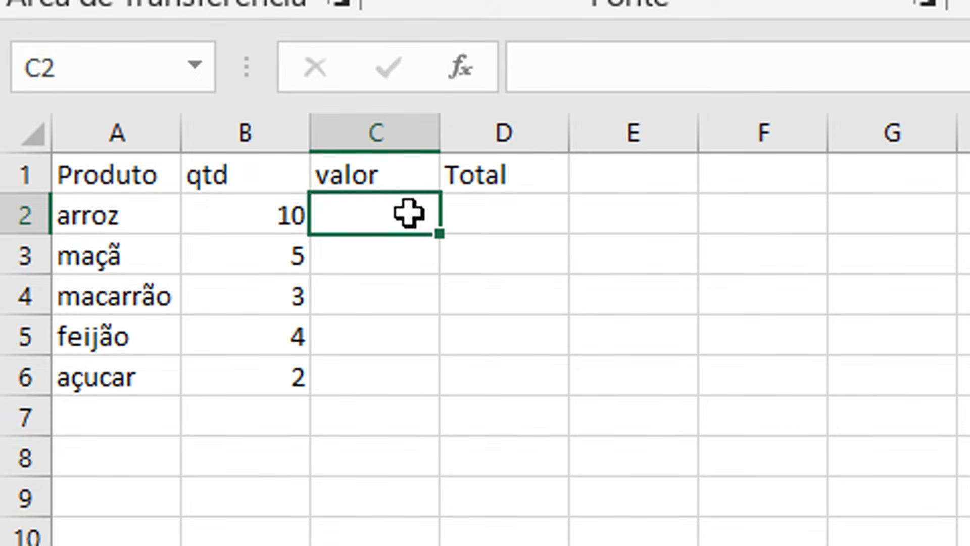
type("8,50")
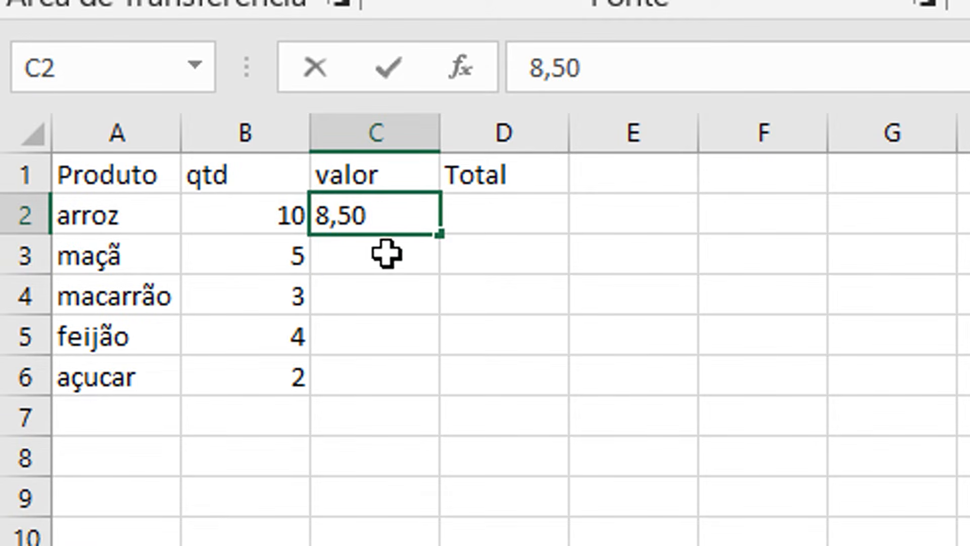
key("Return")
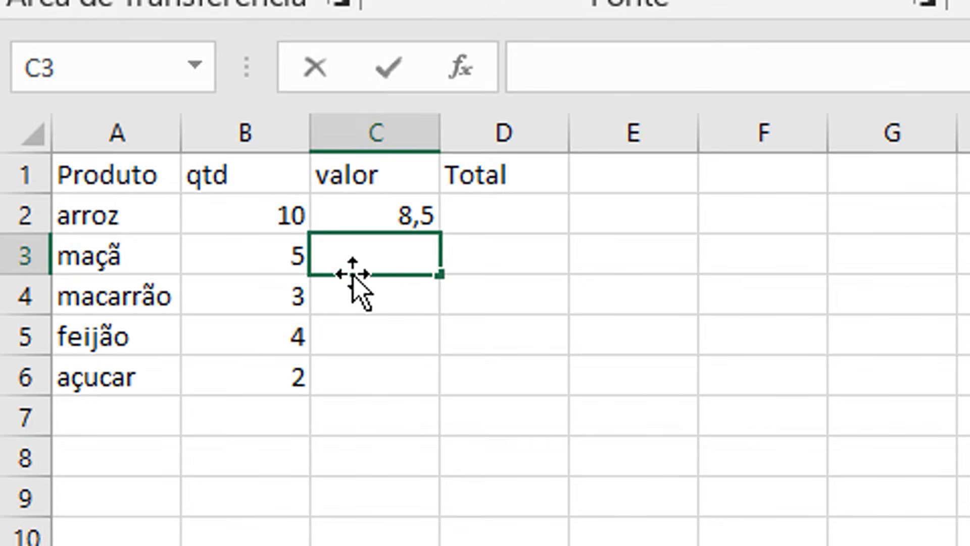
type("0,")
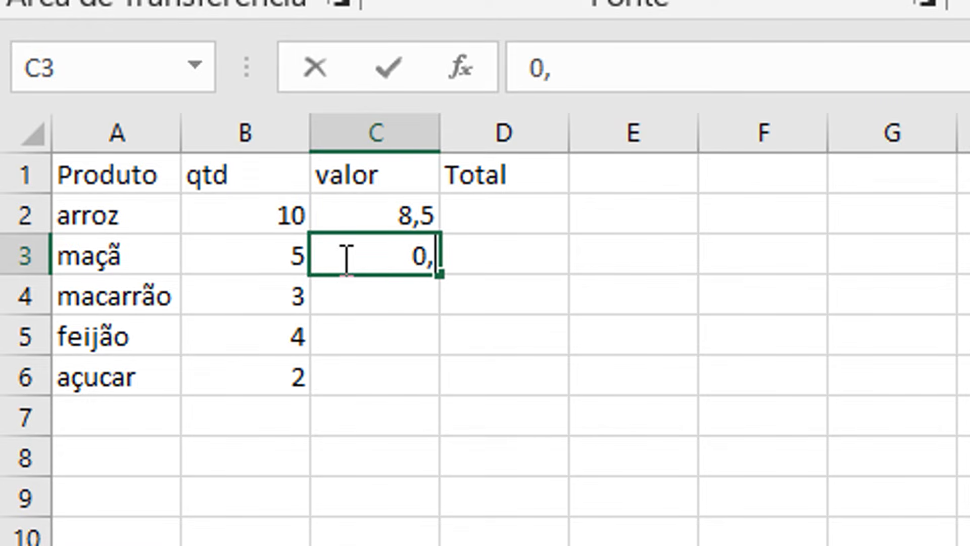
type("40")
key("Return")
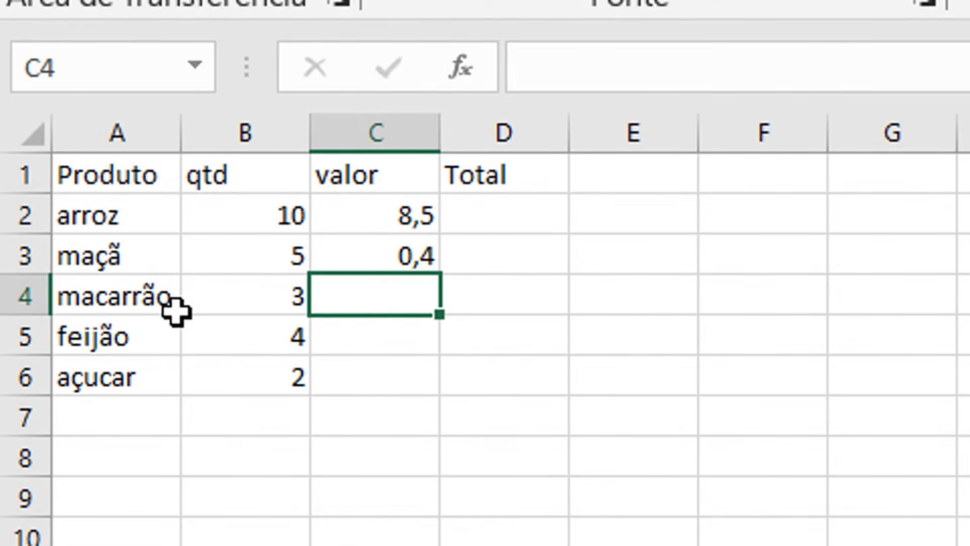
type("2,")
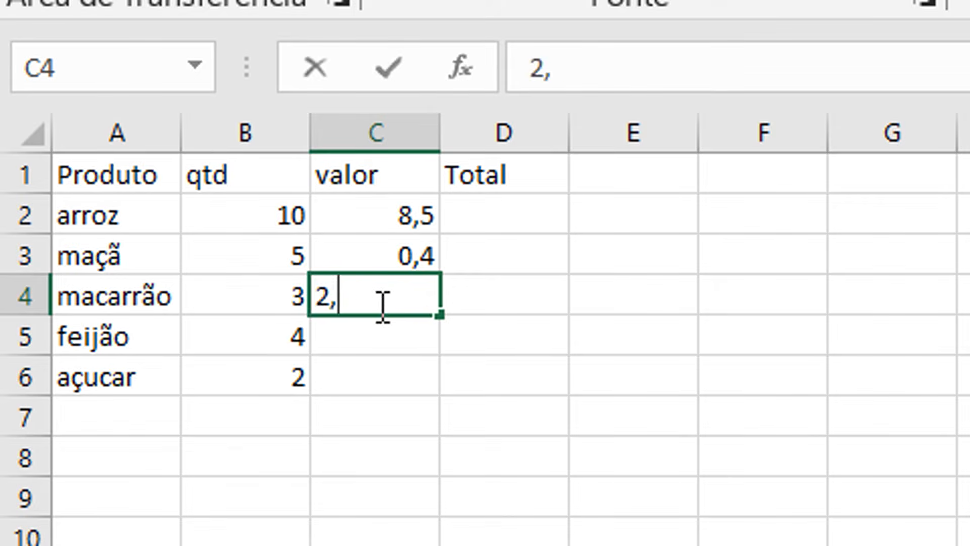
type("50")
key("Return")
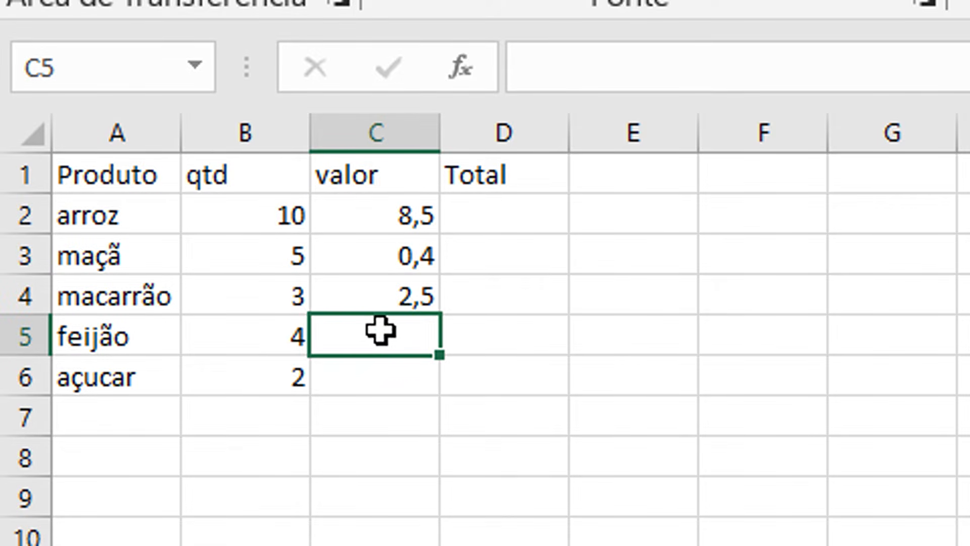
type("9,90")
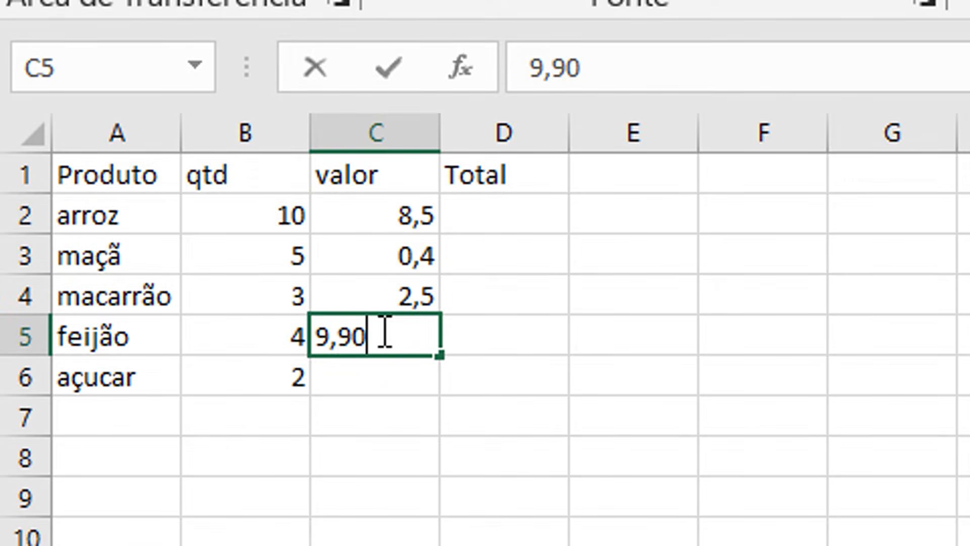
key("Return")
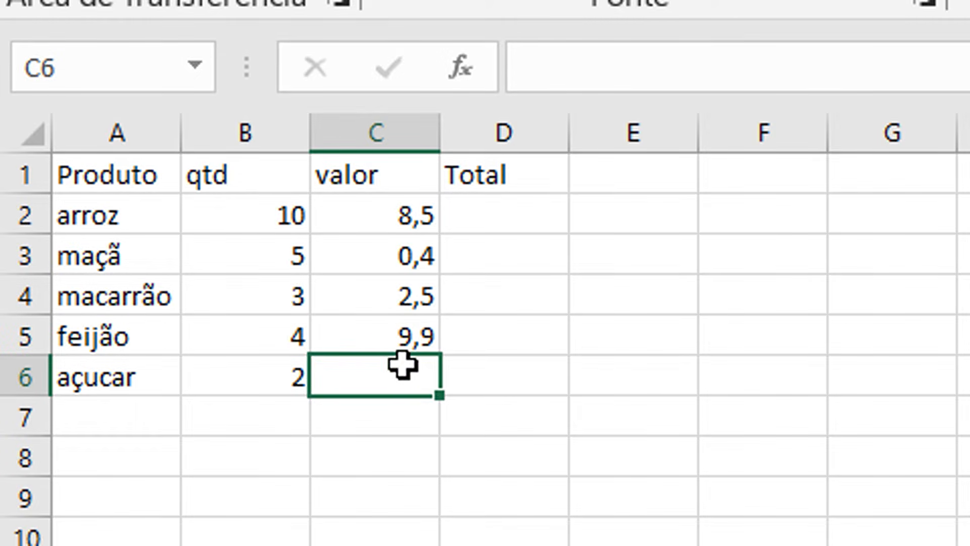
type("3,2")
left_click(513, 389)
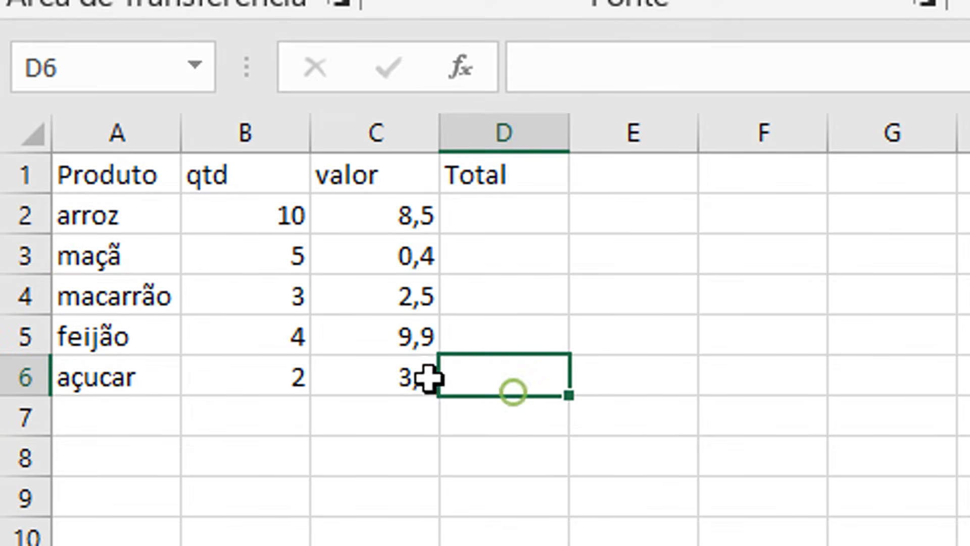
Select the valor cells, the empty Total cells and the whole table A1:D6 in turn to review the table's layout.
left_click_drag(400, 198, 414, 376)
left_click_drag(470, 207, 461, 368)
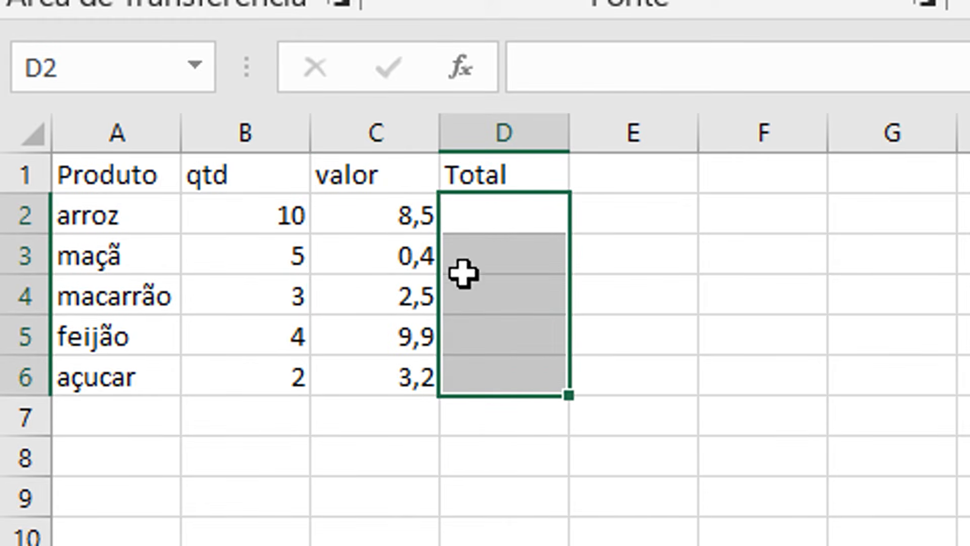
left_click(479, 204)
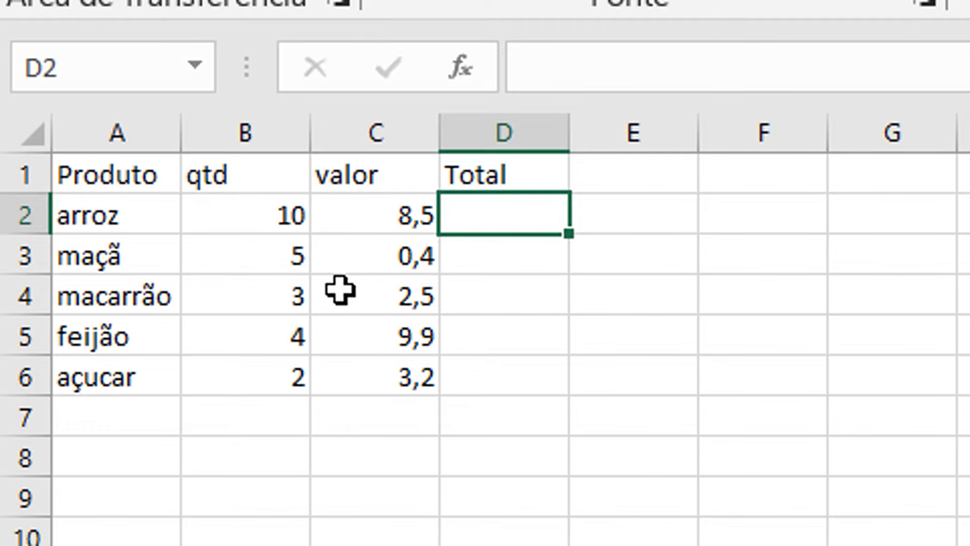
left_click(85, 171)
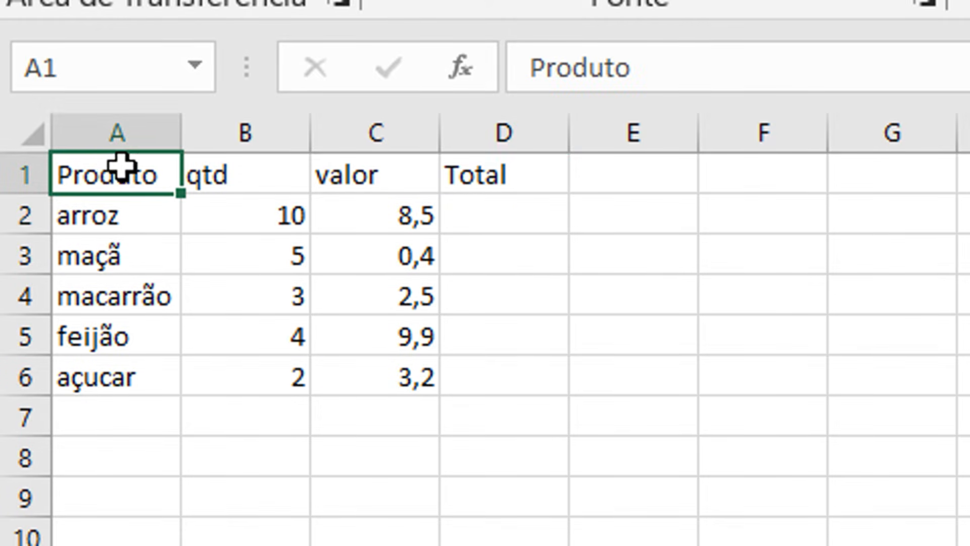
left_click_drag(120, 167, 491, 375)
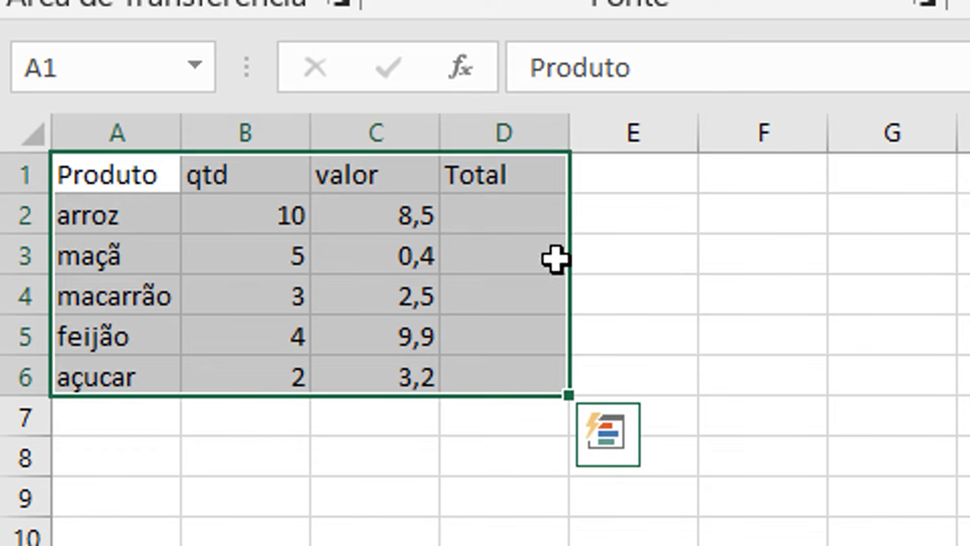
left_click(611, 212)
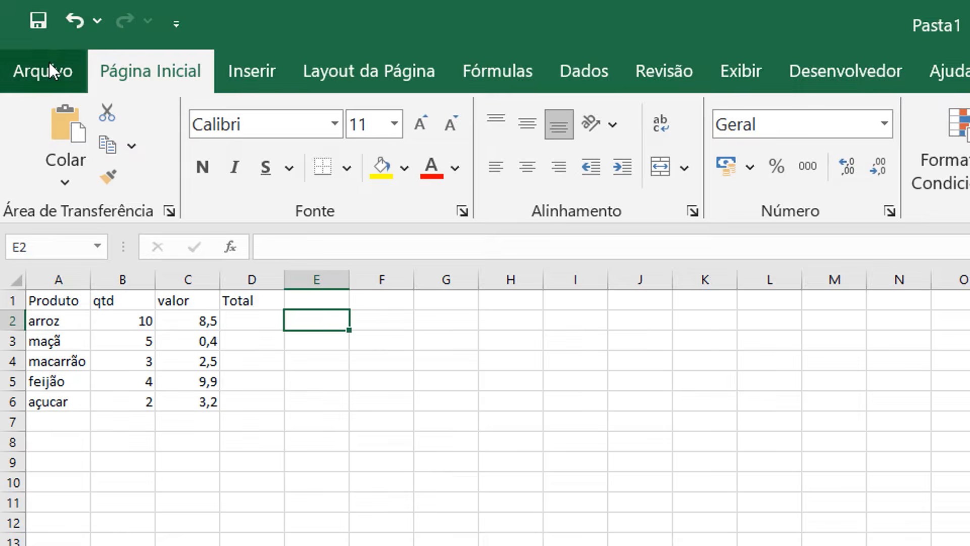
View the print preview of the unformatted table and return to the worksheet.
left_click(47, 62)
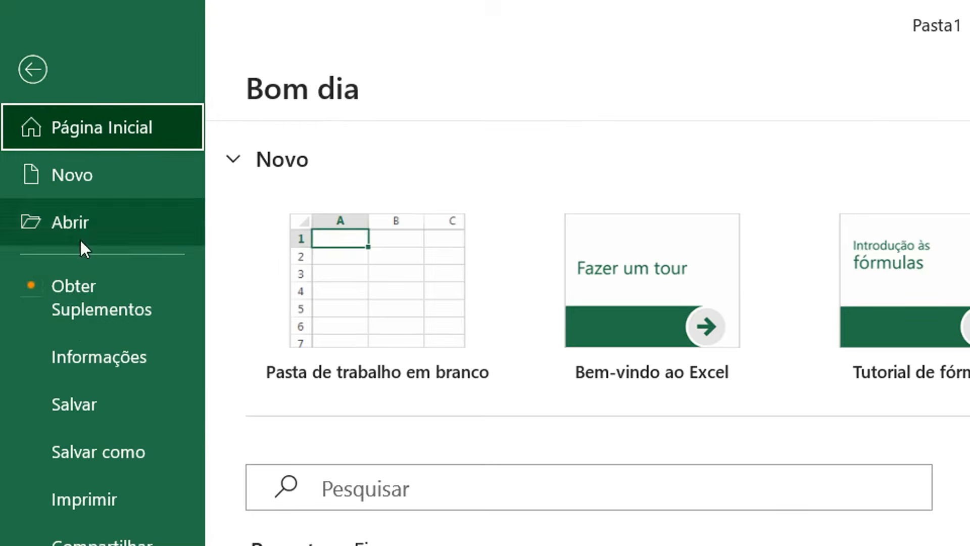
left_click(94, 488)
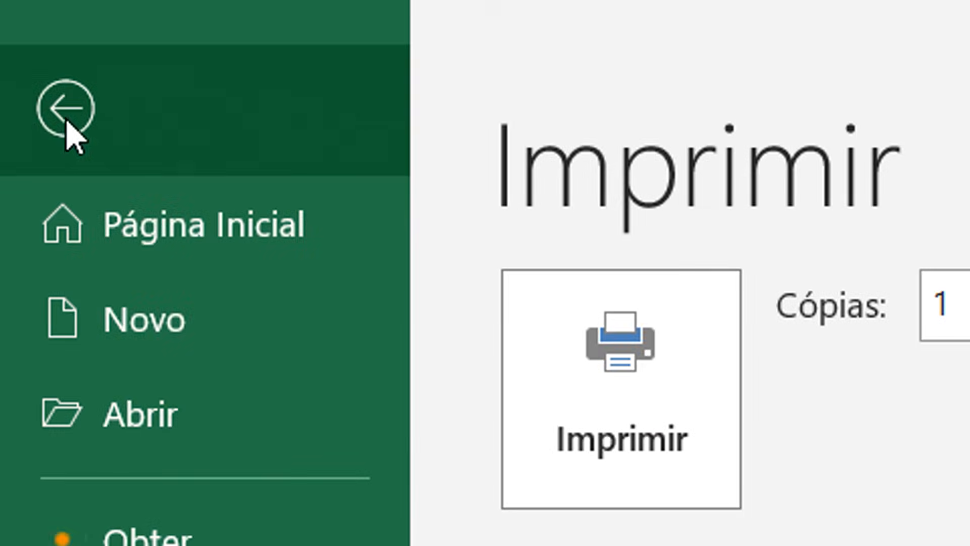
left_click(65, 108)
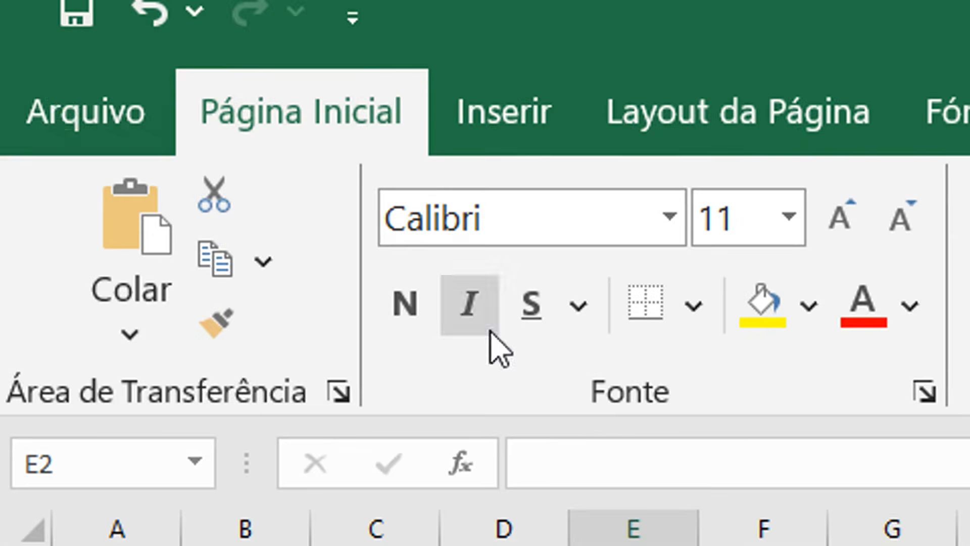
Apply all borders (Todas as Bordas) to the table range A1:D6.
left_click_drag(98, 217, 506, 417)
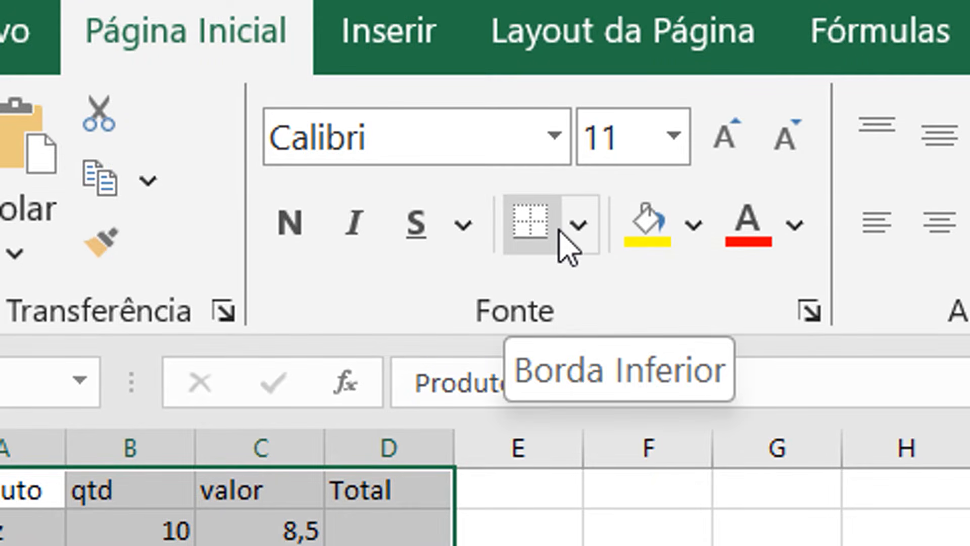
left_click(576, 230)
left_click(579, 230)
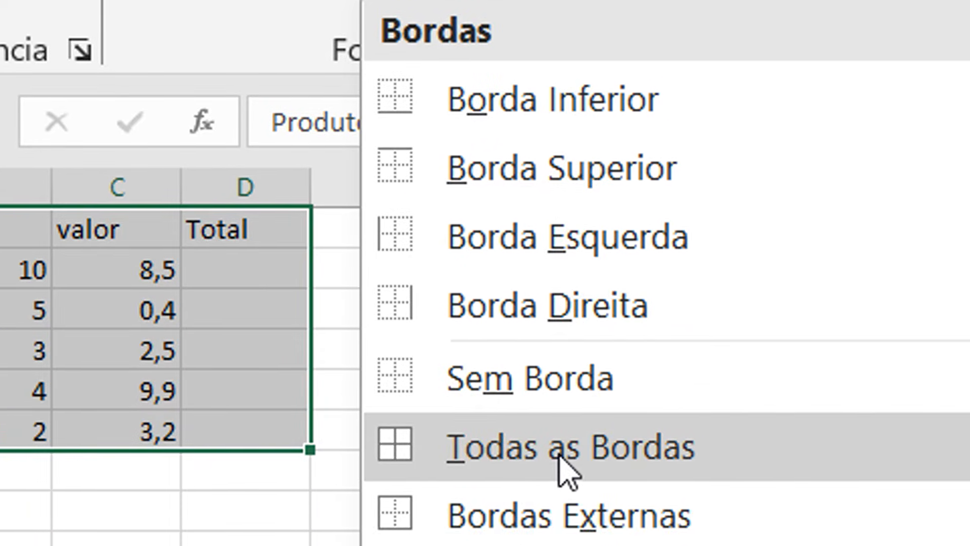
left_click(670, 479)
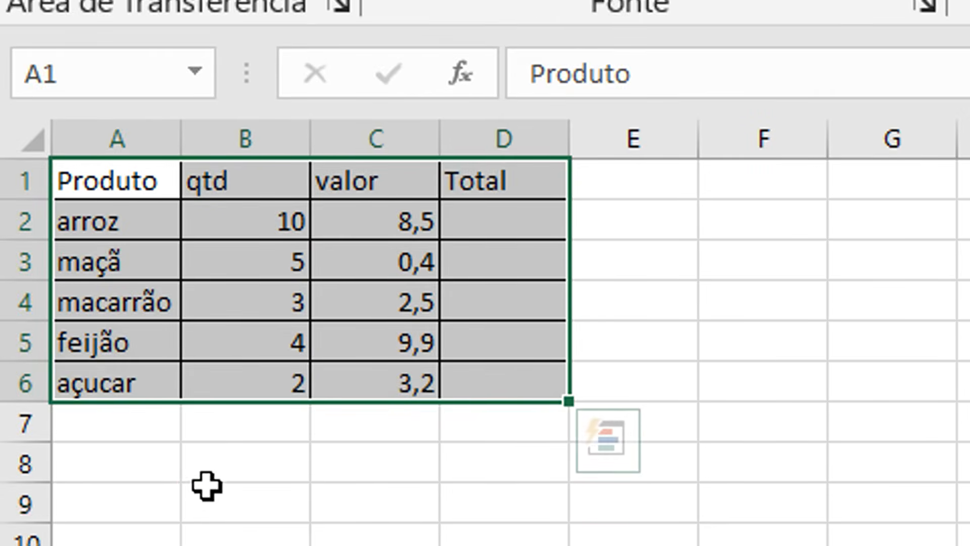
left_click(217, 459)
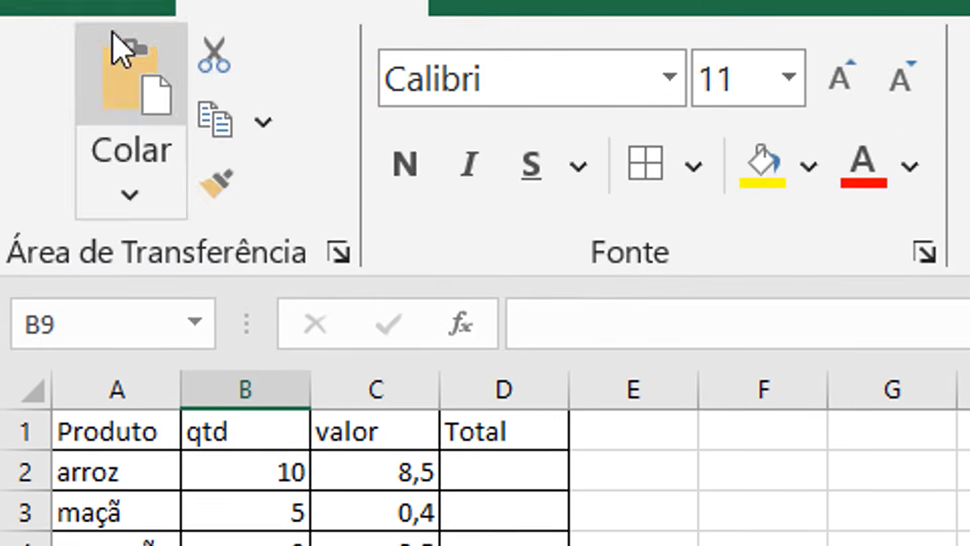
Check how the bordered table looks in the print preview and return to the worksheet.
left_click(102, 84)
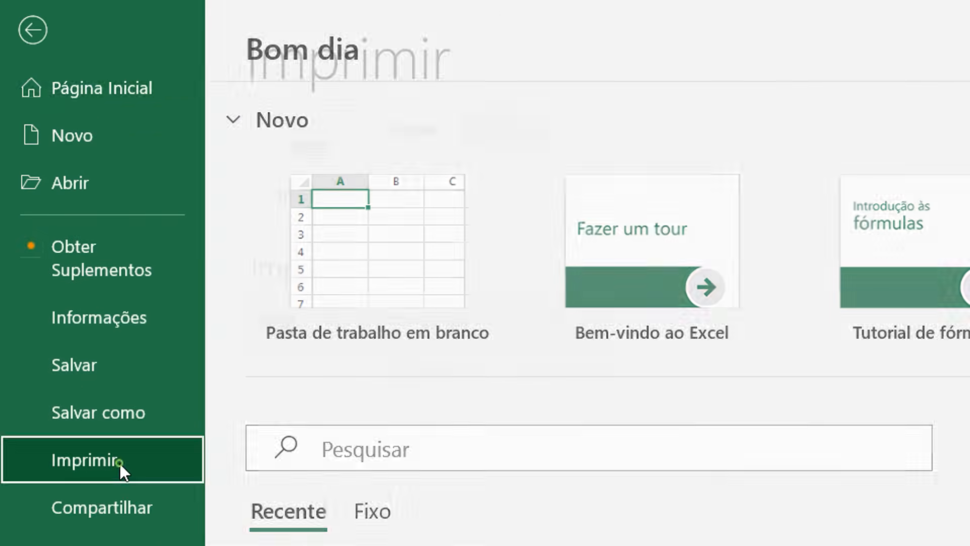
left_click(119, 505)
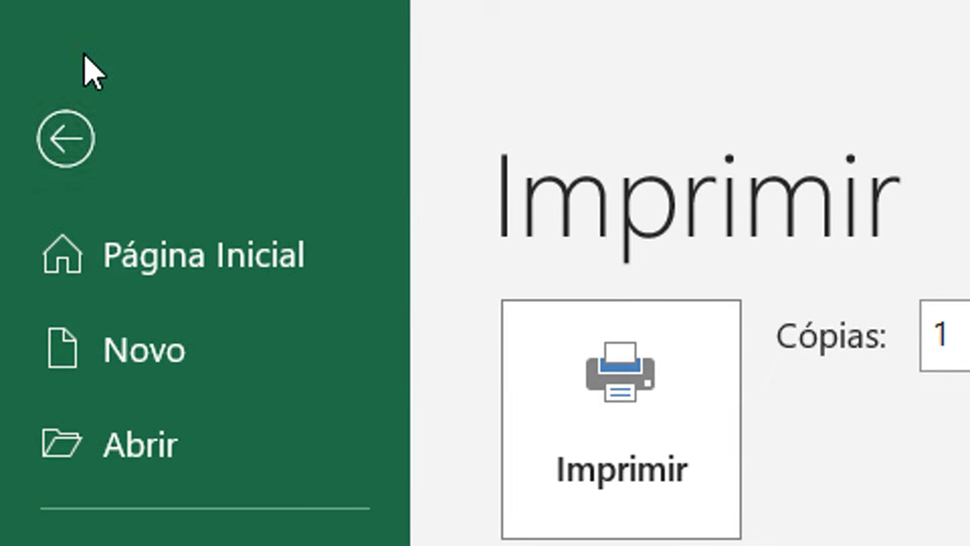
left_click(76, 135)
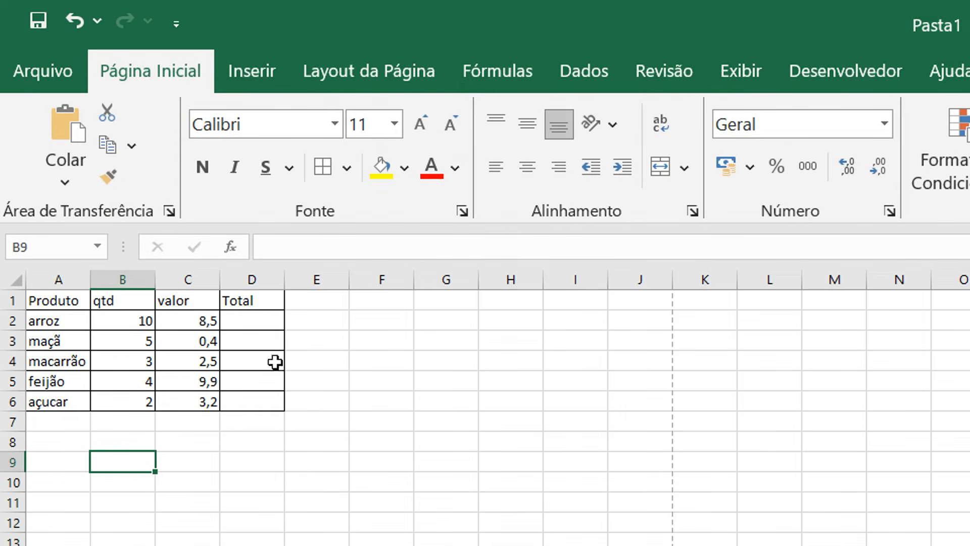
Make all the text in the table range A1:D6 red and bold.
left_click(64, 301)
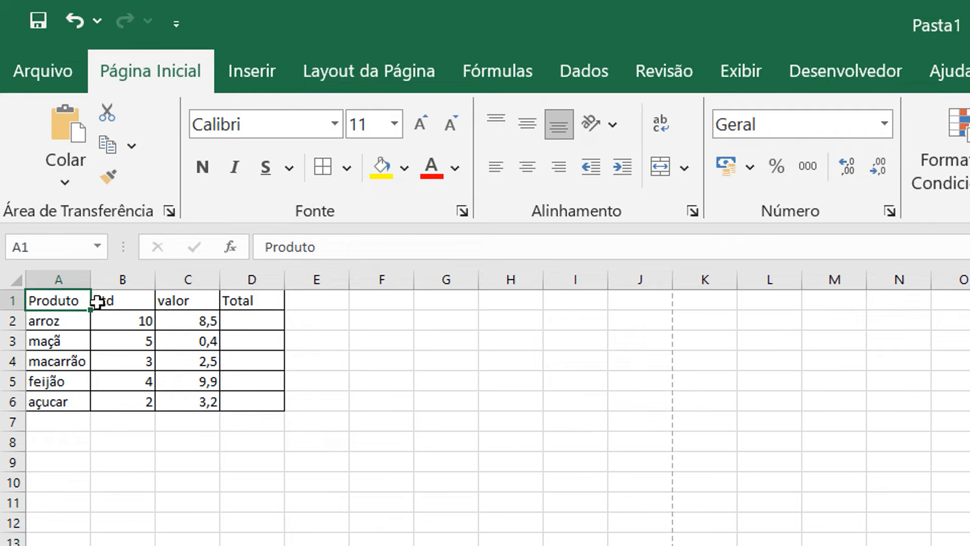
left_click_drag(90, 302, 275, 407)
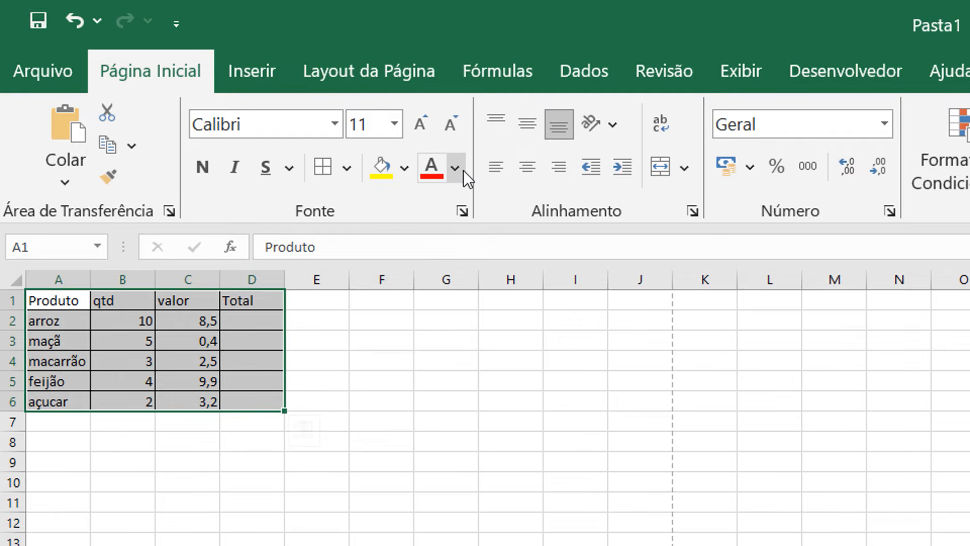
left_click(433, 168)
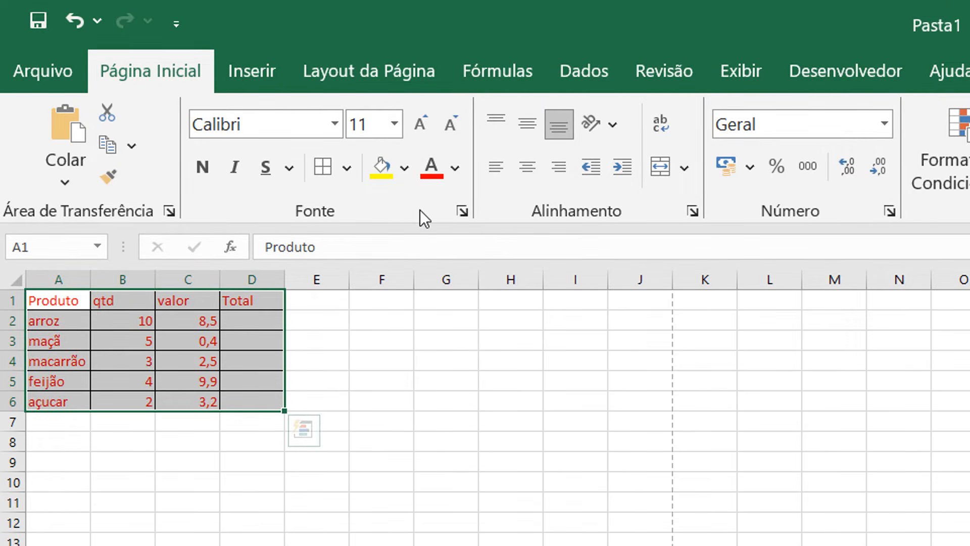
left_click(205, 168)
Change the table's font to Abadi and set its size to 14.
left_click(334, 123)
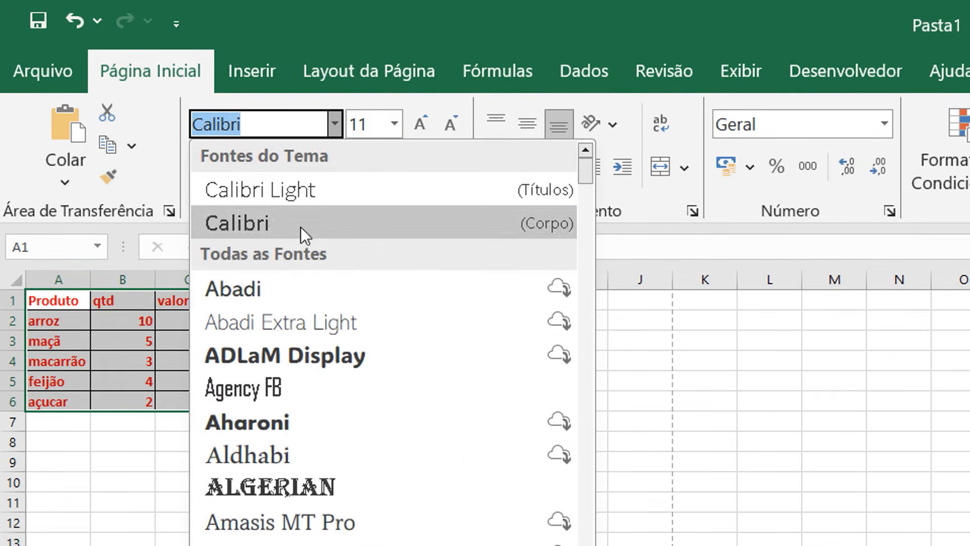
left_click(275, 291)
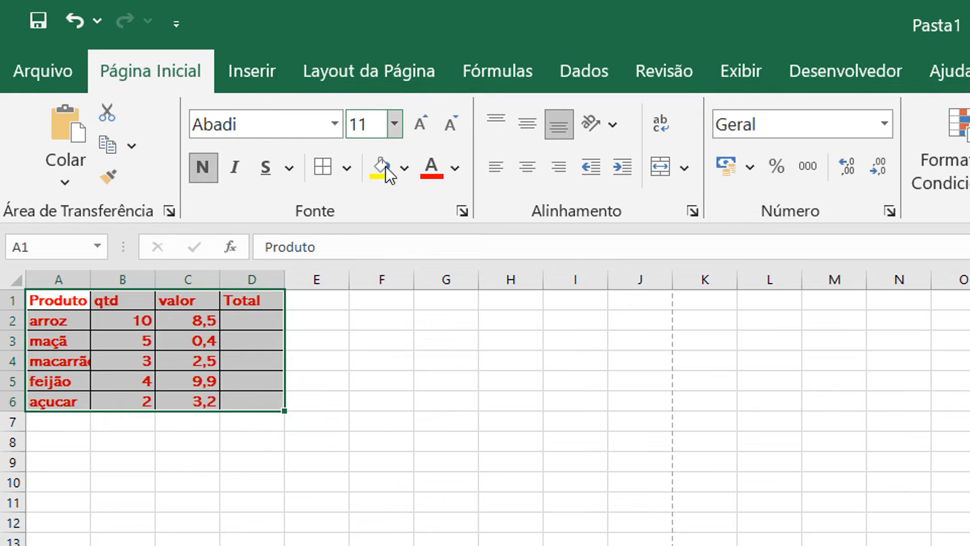
left_click(395, 124)
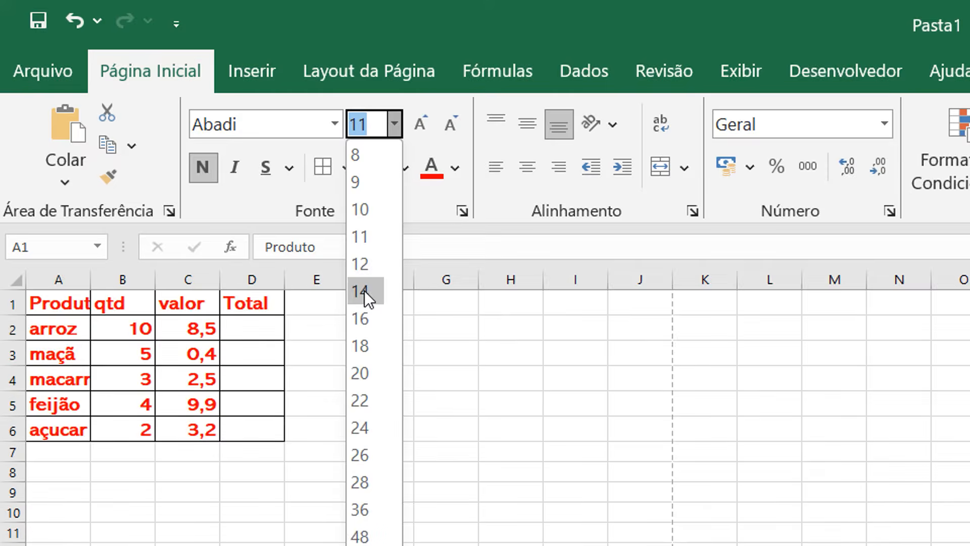
left_click(364, 291)
left_click(180, 376)
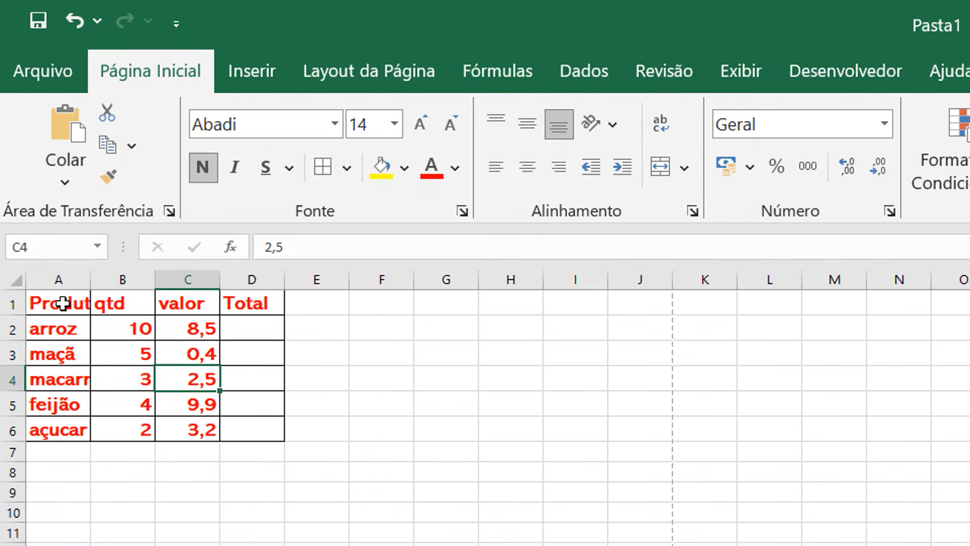
Set the font size of the whole table A1:D6 to 16.
left_click_drag(53, 303, 258, 427)
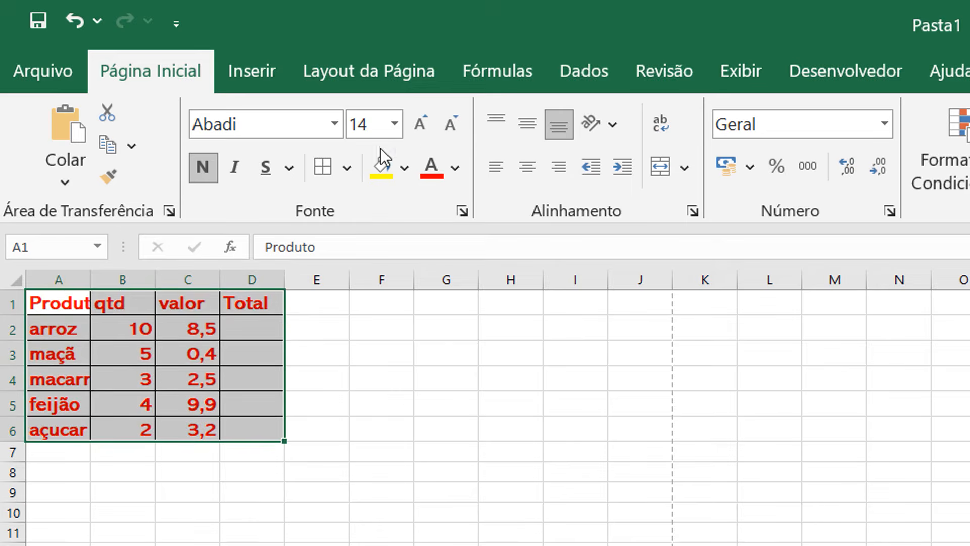
left_click(394, 123)
left_click(364, 319)
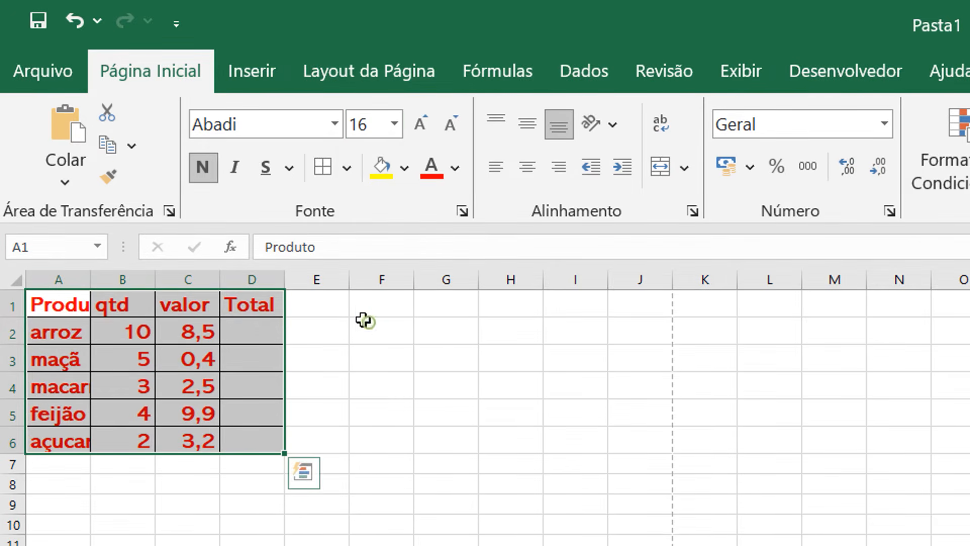
left_click(125, 348)
left_click(55, 329)
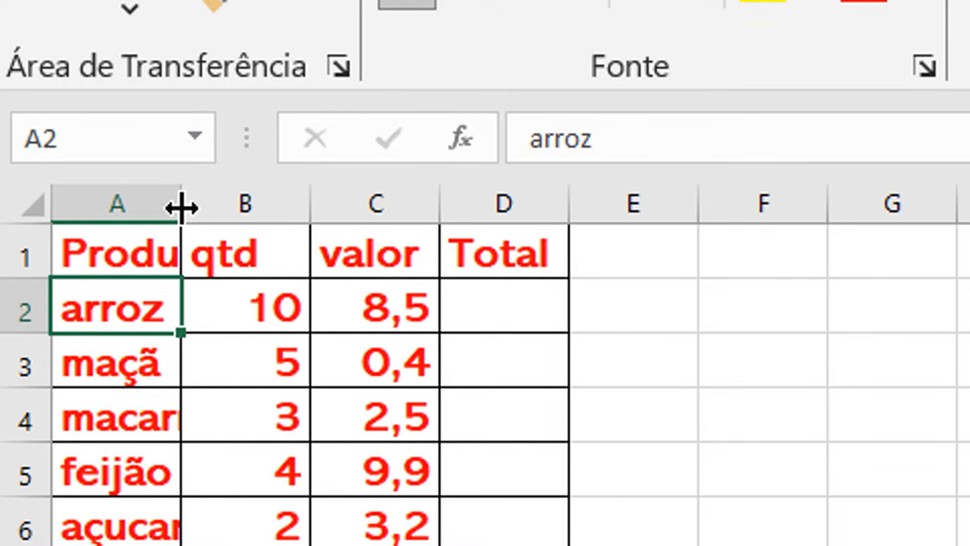
Adjust the width of column A, finishing by auto-fitting it to its longest product name.
left_click_drag(181, 207, 364, 202)
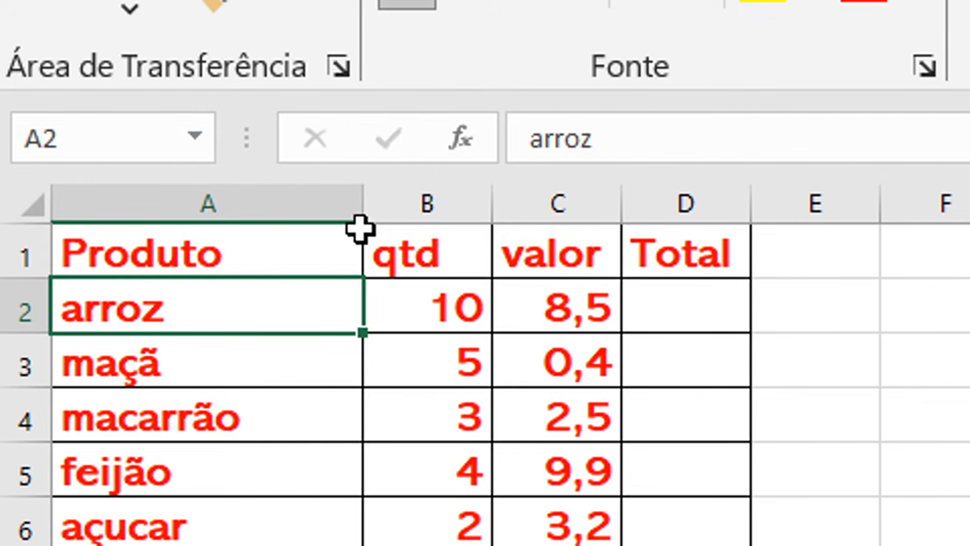
left_click_drag(367, 207, 299, 200)
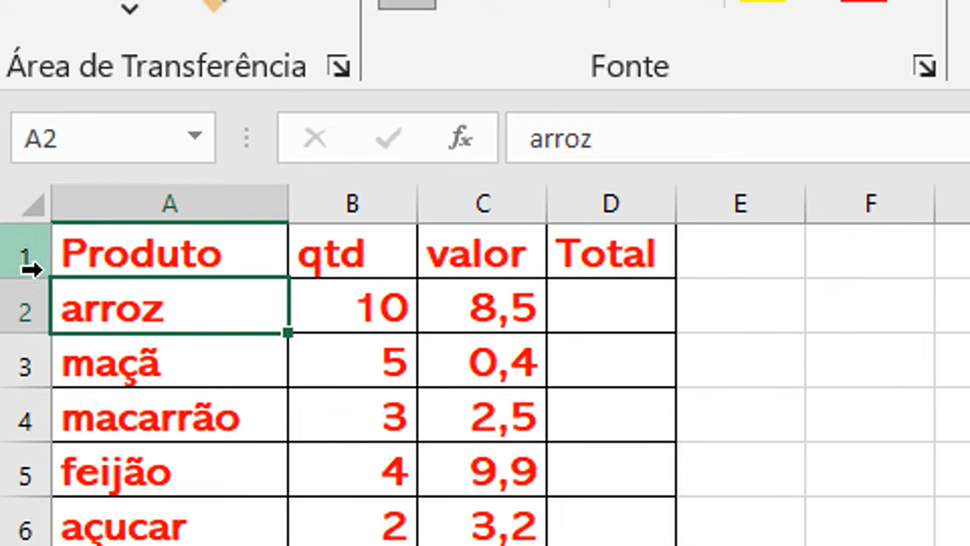
mouse_move(35, 278)
left_mouse_down()
mouse_move(57, 386)
mouse_move(44, 391)
mouse_move(29, 278)
left_mouse_up()
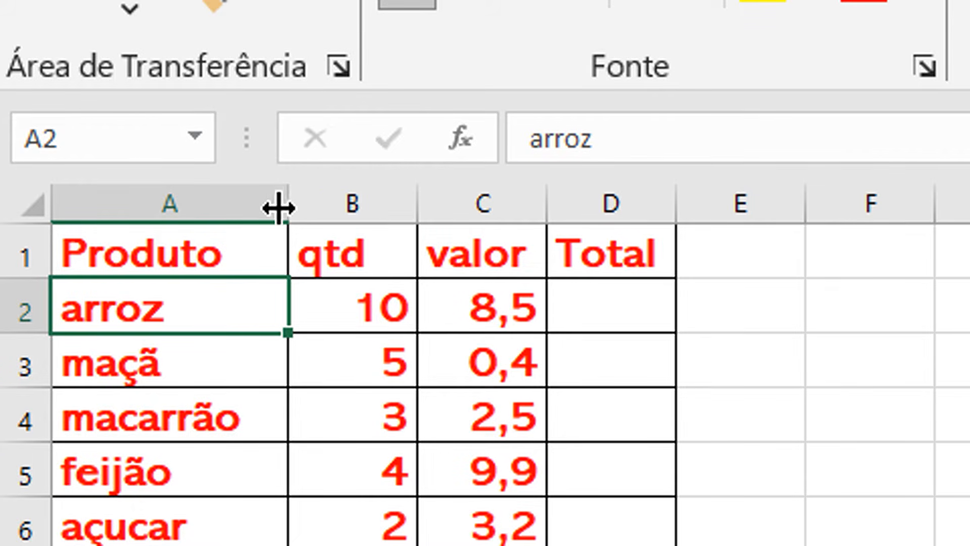
left_click_drag(290, 205, 529, 198)
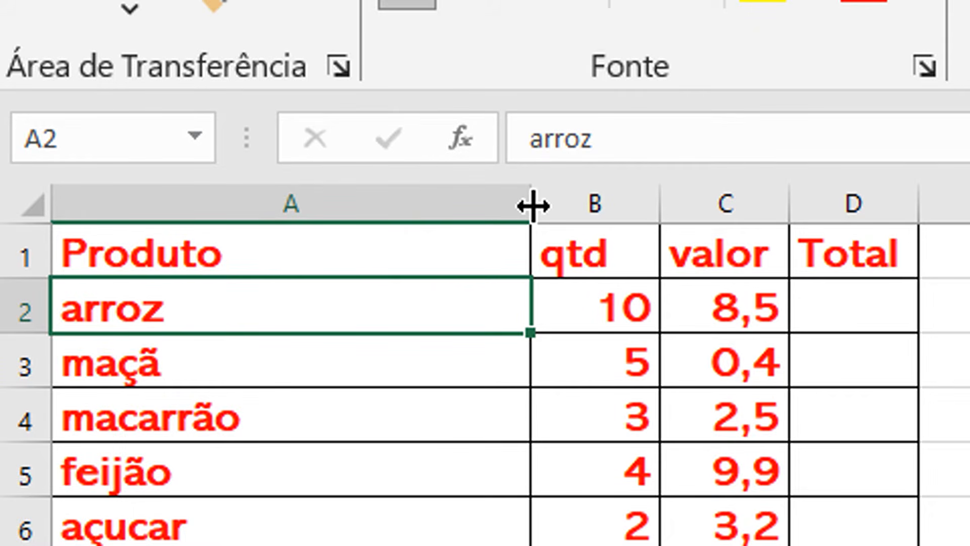
double_click(532, 201)
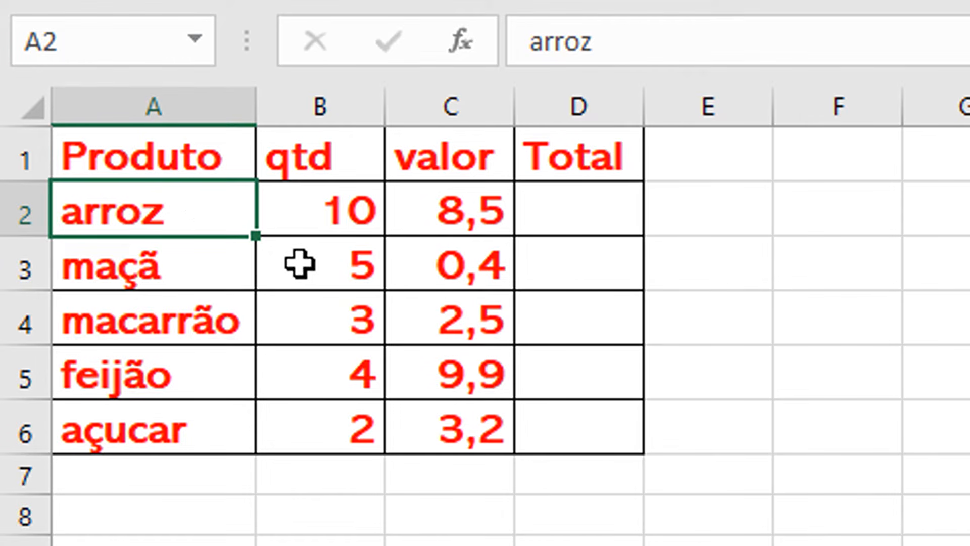
Fill the header cells A1:D1 with the dark grey theme colour.
left_click(133, 146)
left_click_drag(191, 152, 635, 139)
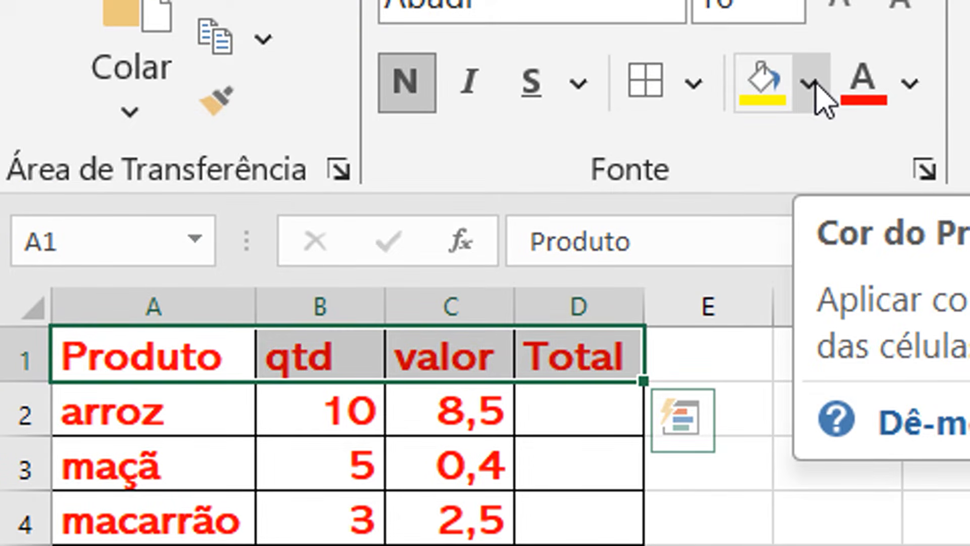
left_click(816, 85)
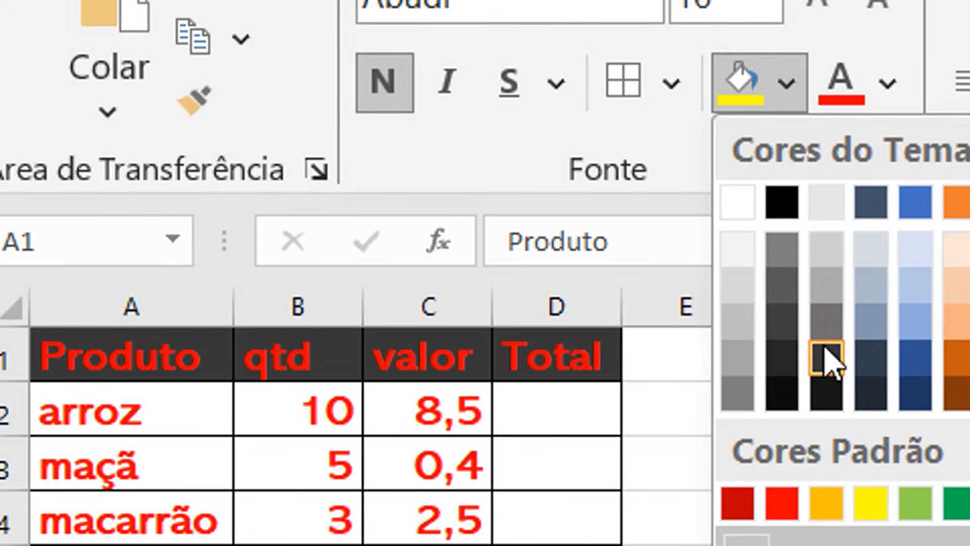
left_click(827, 360)
left_click(173, 407)
left_click(225, 283)
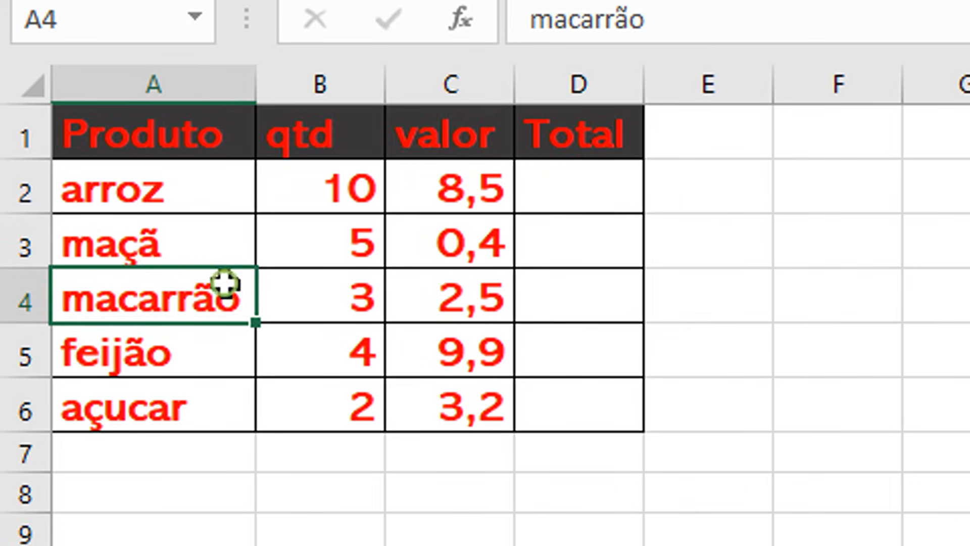
left_click(190, 188)
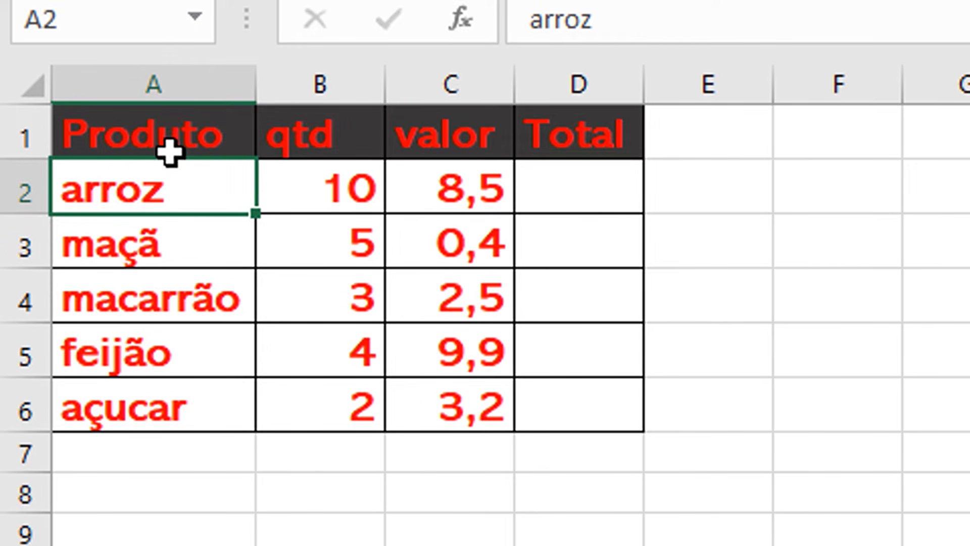
Change the font colour of the header cells A1:D1 to white.
left_click_drag(167, 146, 581, 133)
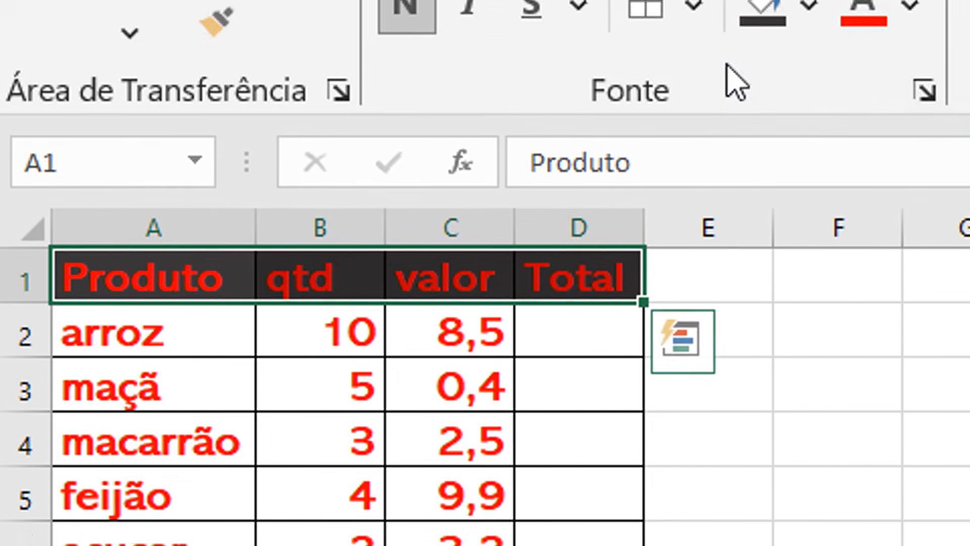
left_click(910, 5)
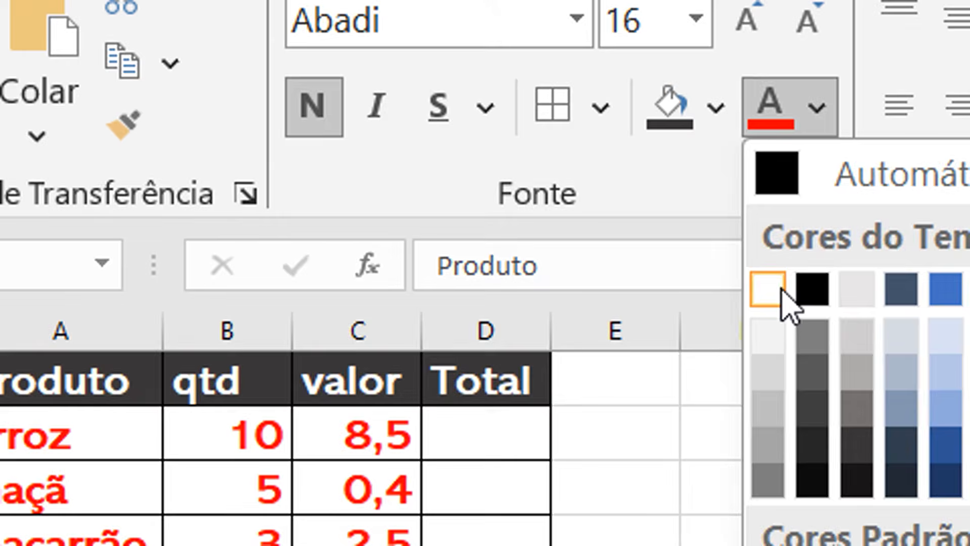
left_click(875, 187)
left_click(160, 471)
left_click(188, 400)
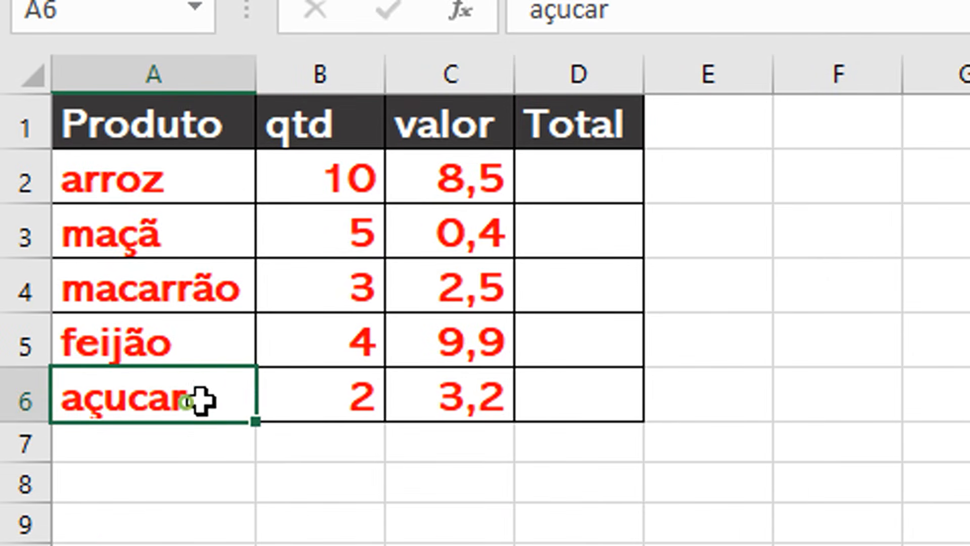
left_click(328, 406)
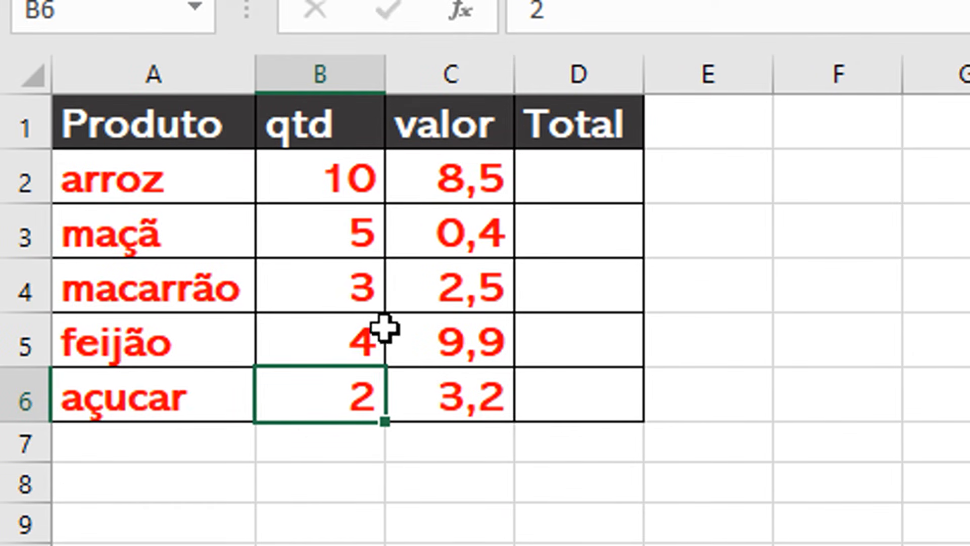
left_click(582, 174)
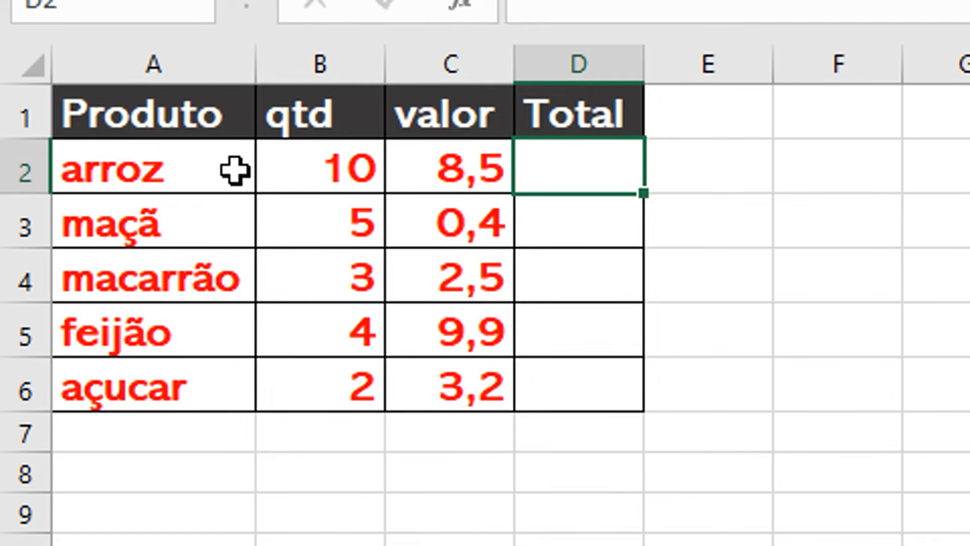
left_click(299, 167)
left_click(441, 168)
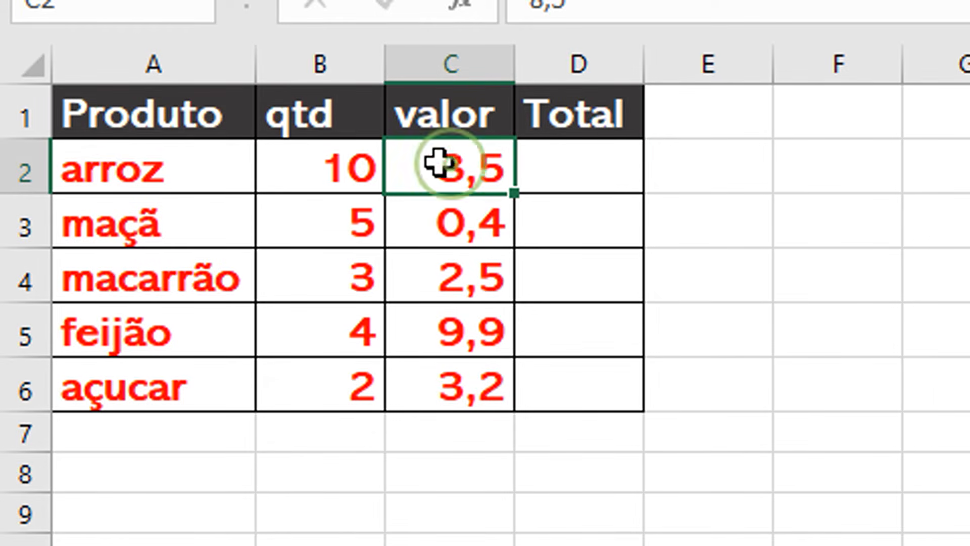
left_click(582, 172)
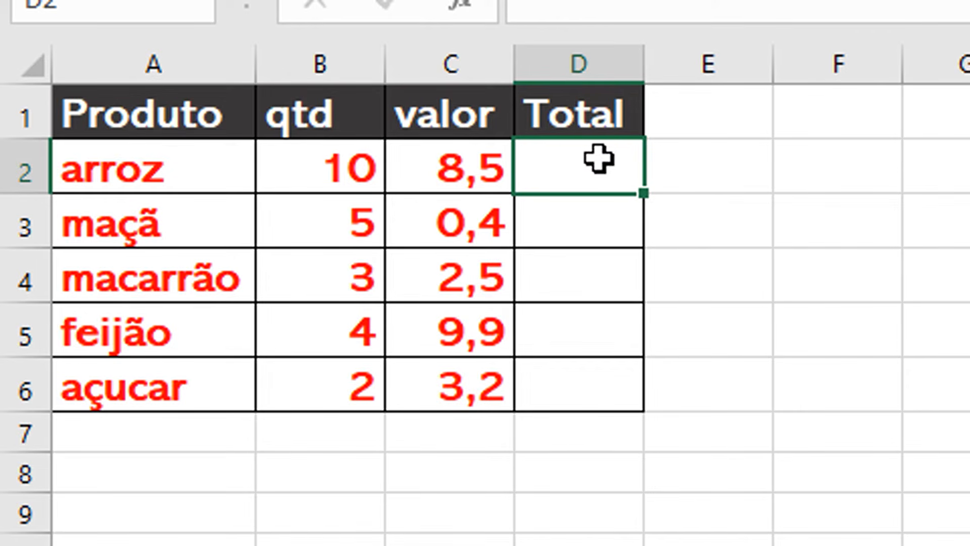
left_click(577, 178)
left_click(572, 170)
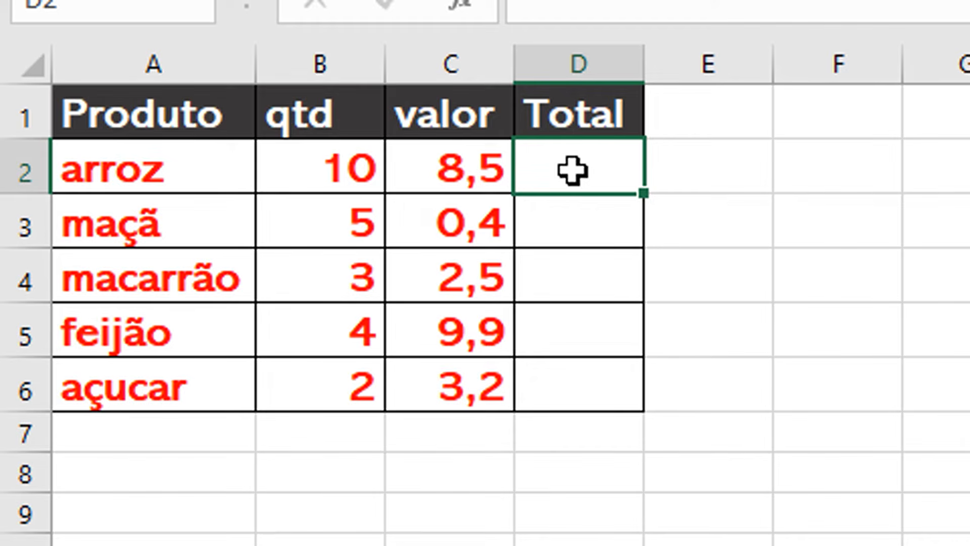
left_click(554, 238)
key("Return")
Enter the formula =10*8,5 in cell D2 to multiply the quantity of arroz by its value.
left_click(572, 185)
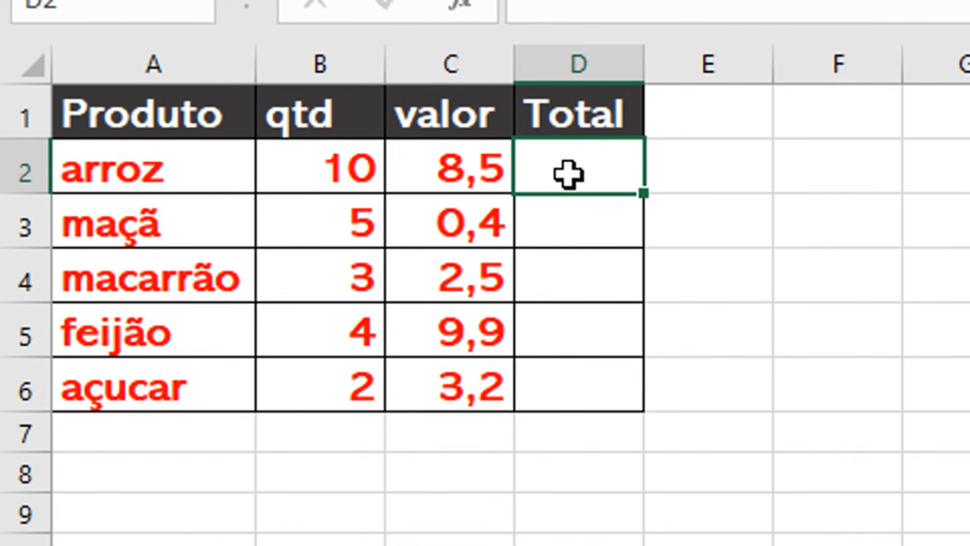
type("=")
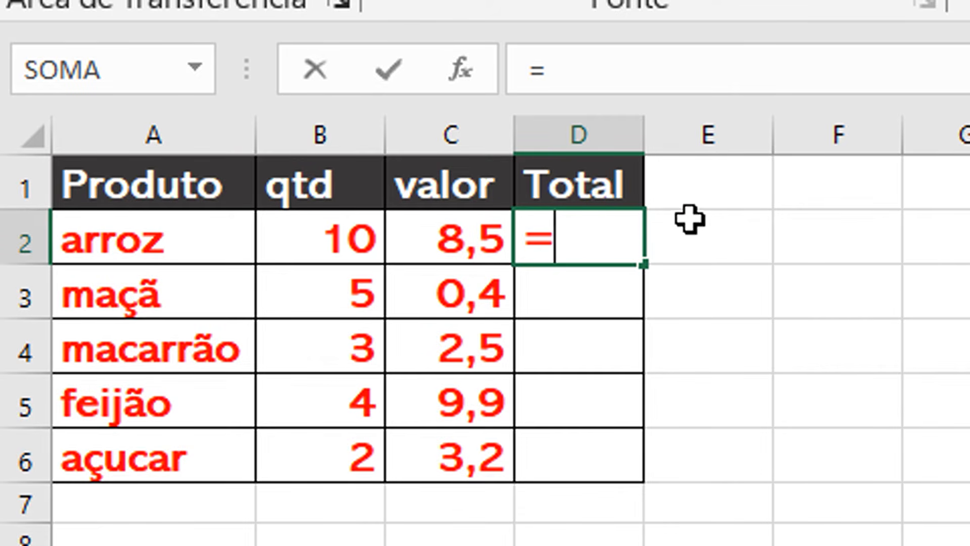
type("10")
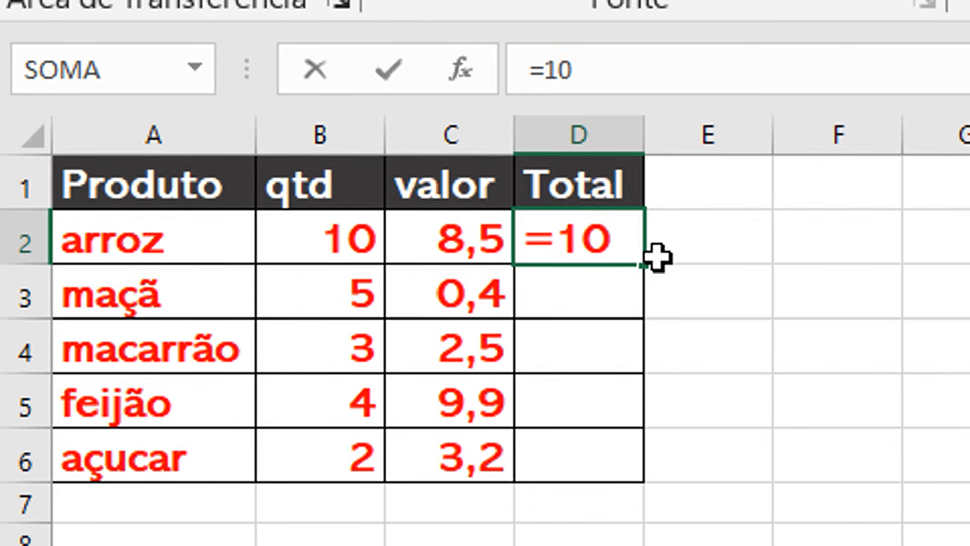
type("*8")
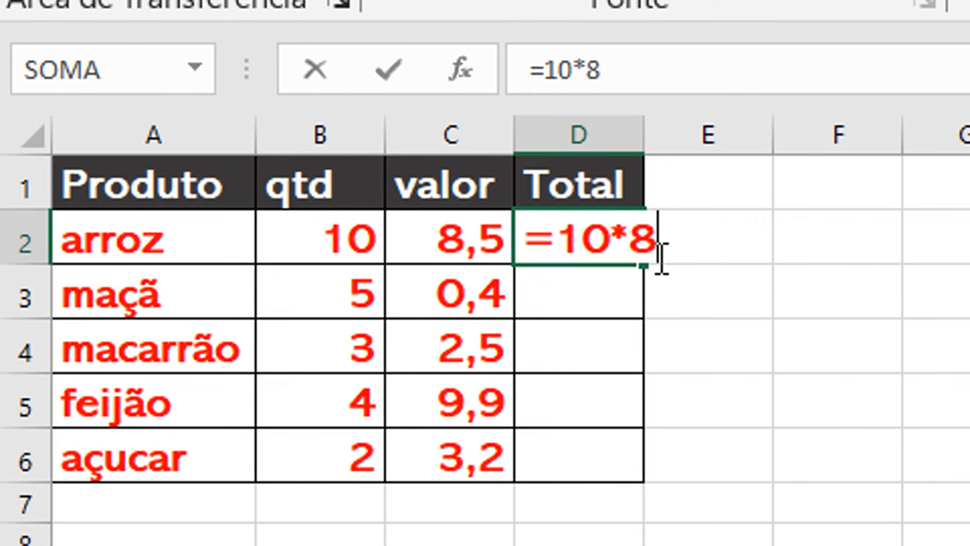
type(",5")
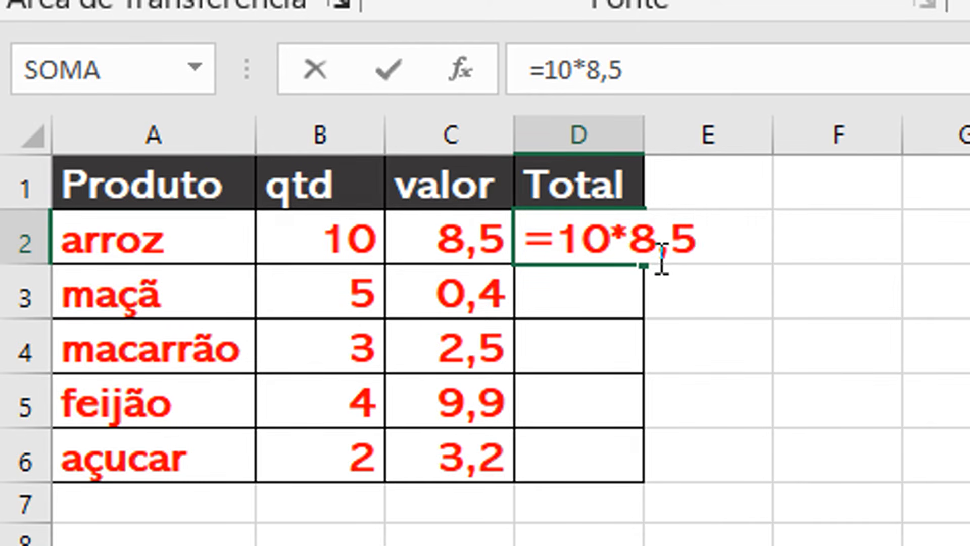
left_click_drag(629, 244, 601, 238)
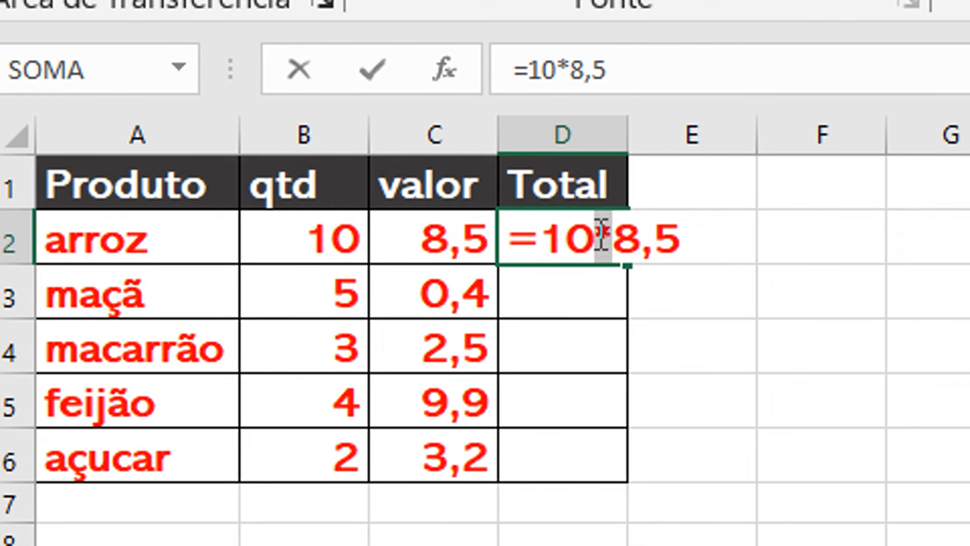
left_click(597, 236)
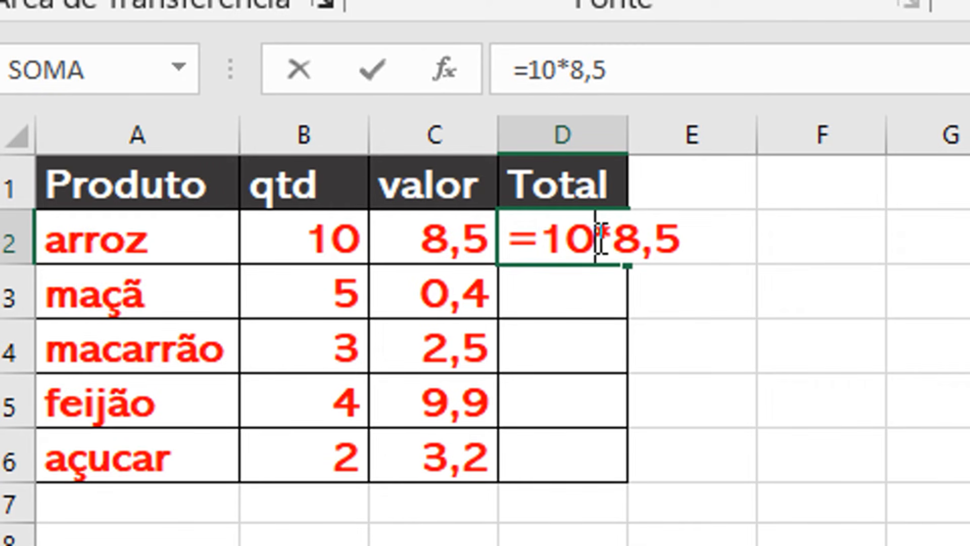
left_click_drag(611, 252, 604, 251)
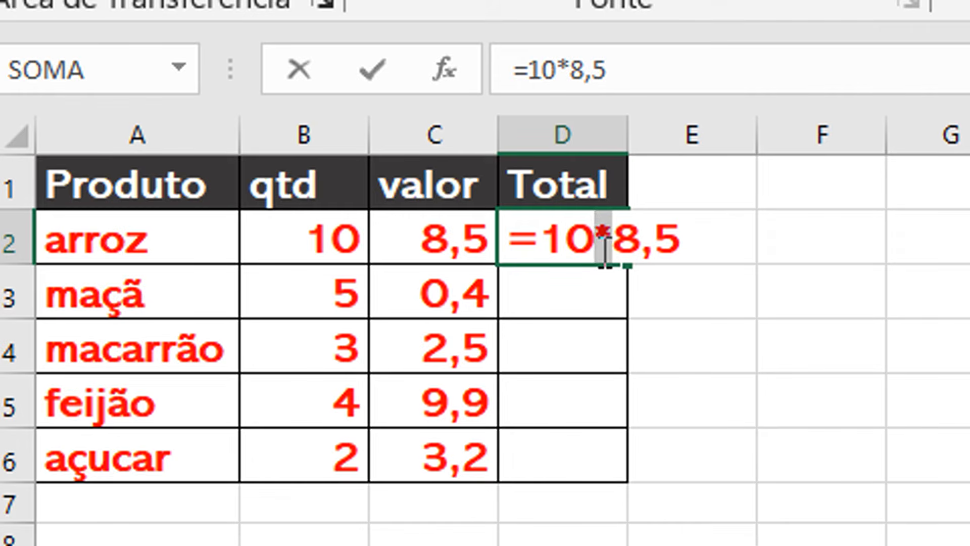
left_click(608, 252)
left_click_drag(584, 243, 684, 234)
left_click(689, 234)
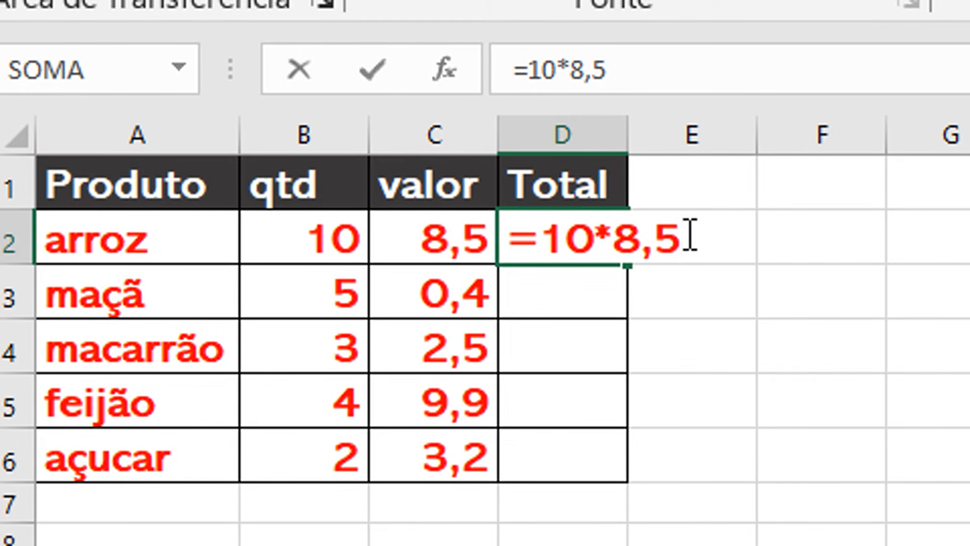
key("Return")
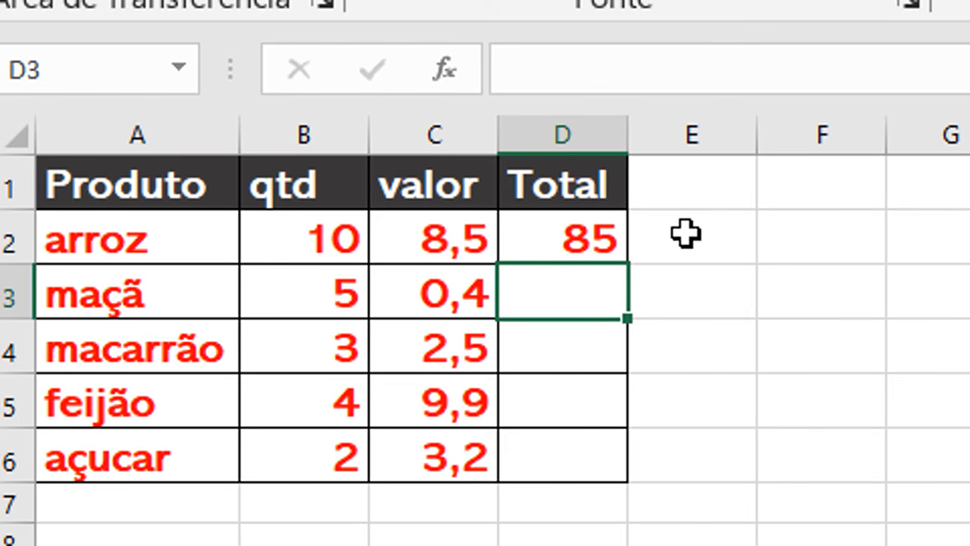
Examine the formula behind the arroz total in D2 and compare it with the empty cell D3.
left_click(570, 246)
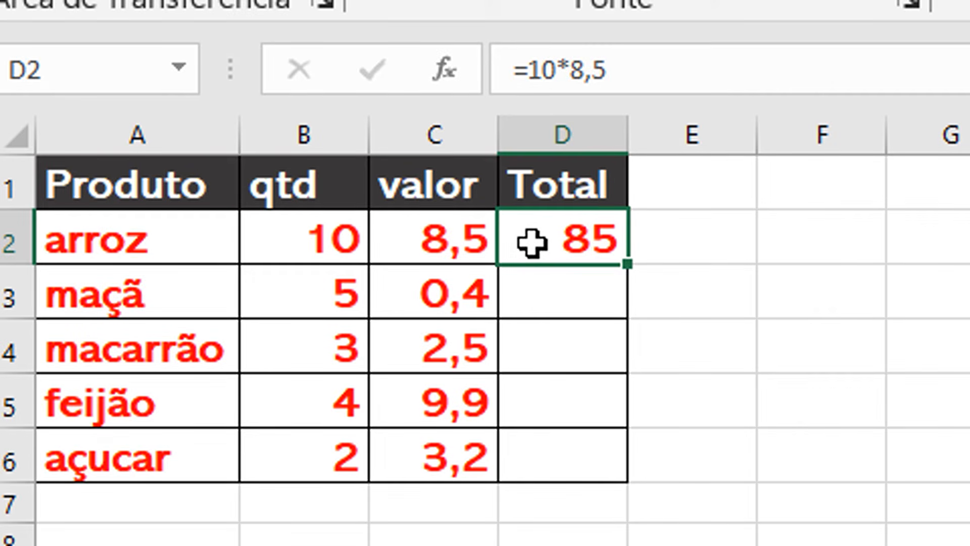
left_click(567, 277)
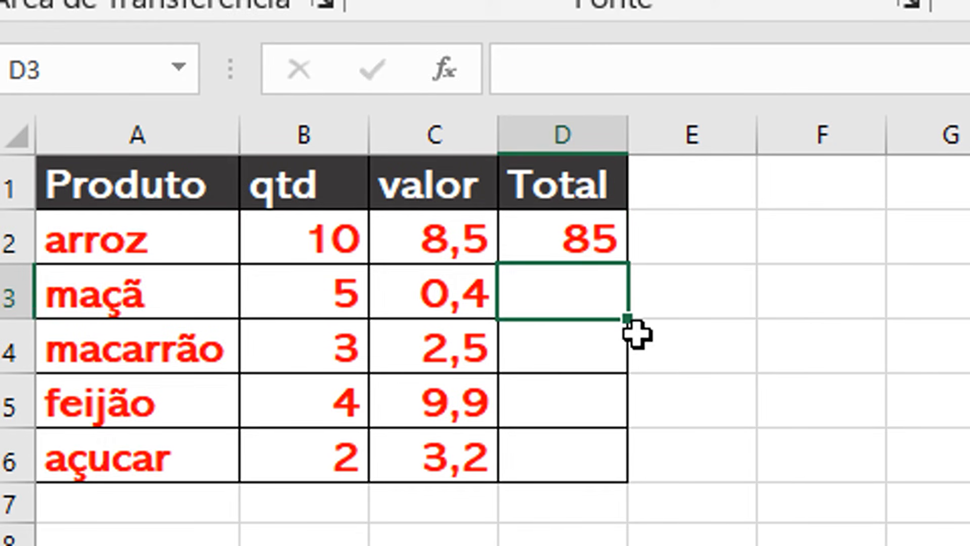
left_click(578, 232)
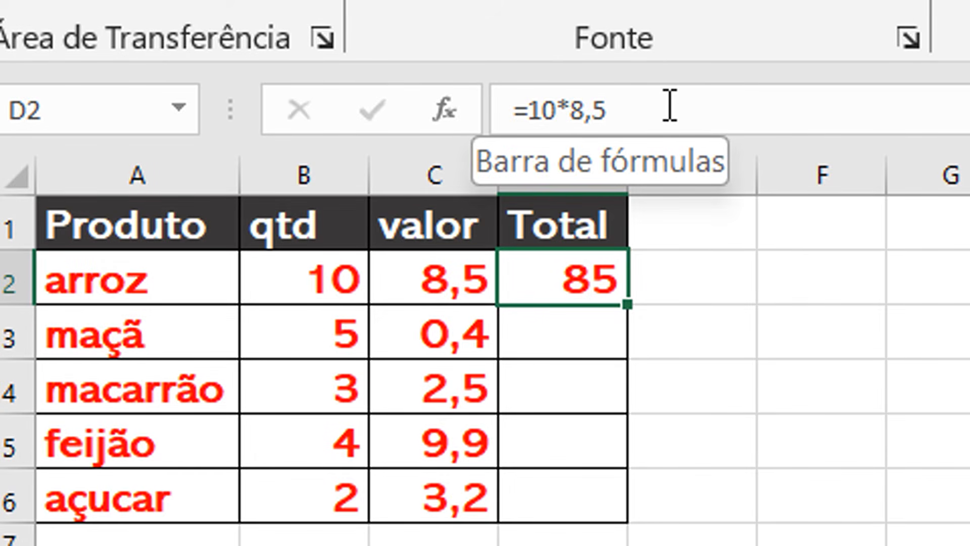
left_click(629, 107)
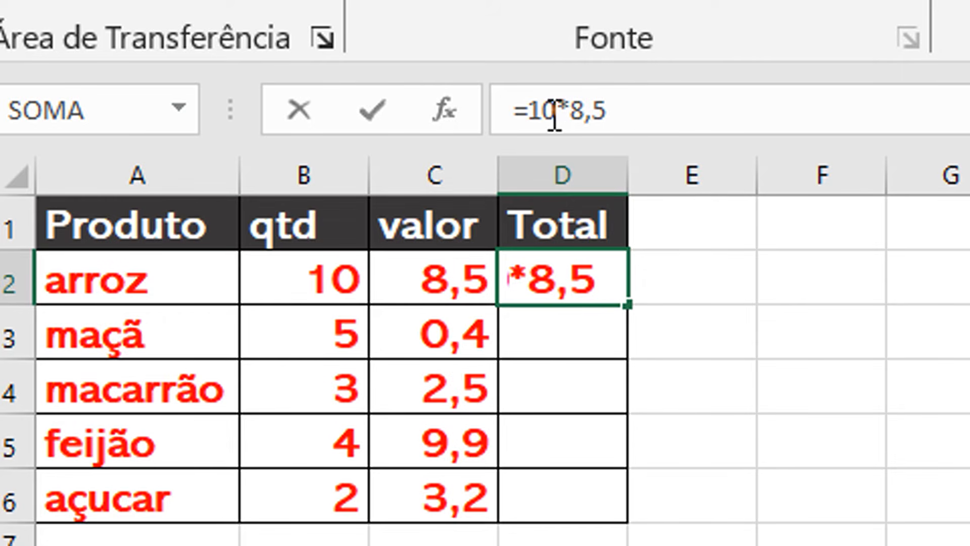
key("Return")
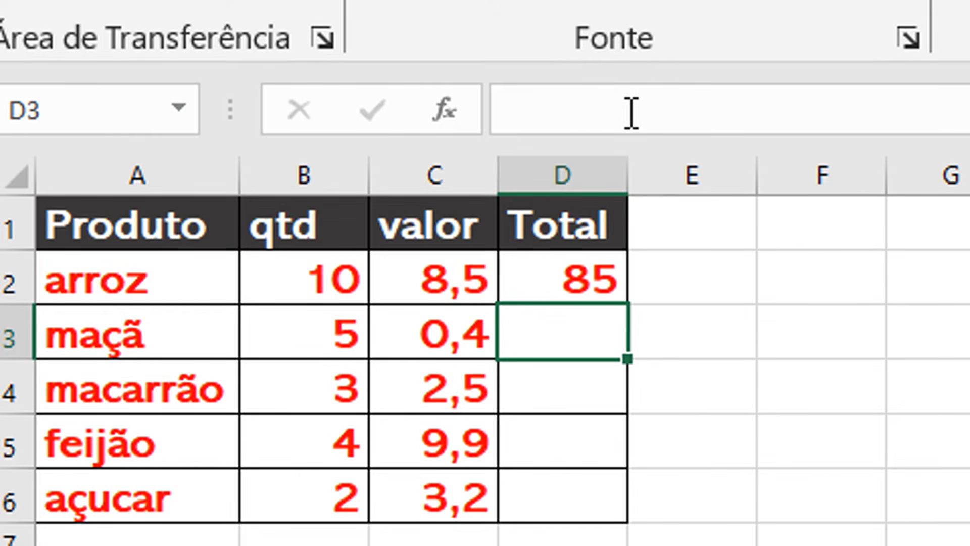
Replace the arroz total formula in D2 with =b2*c2 so it references the quantity and value cells.
left_click(573, 272)
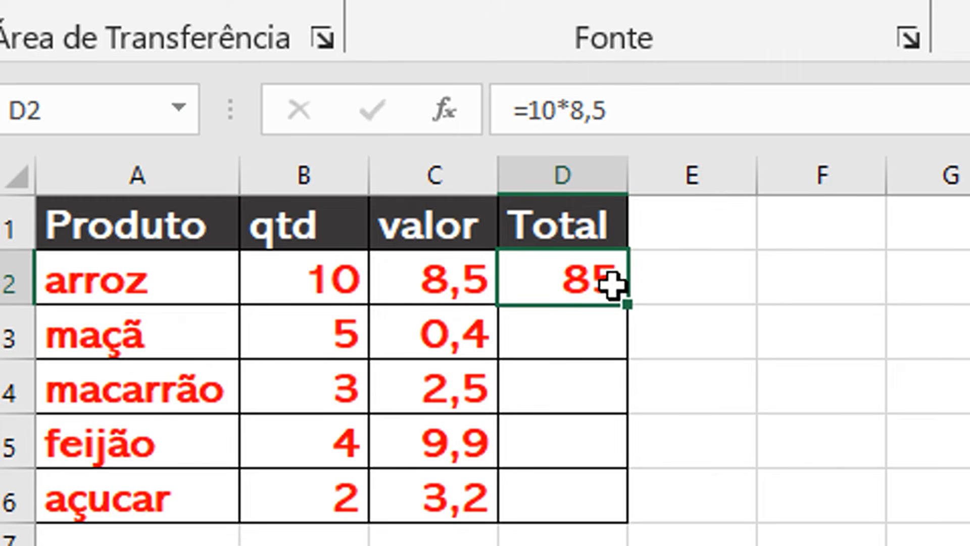
left_click(574, 342)
left_click(552, 286)
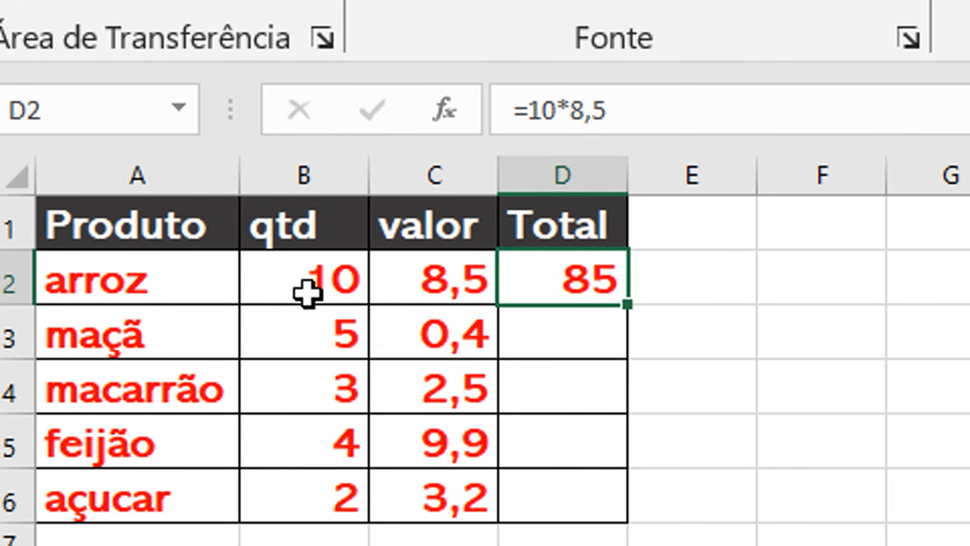
double_click(571, 280)
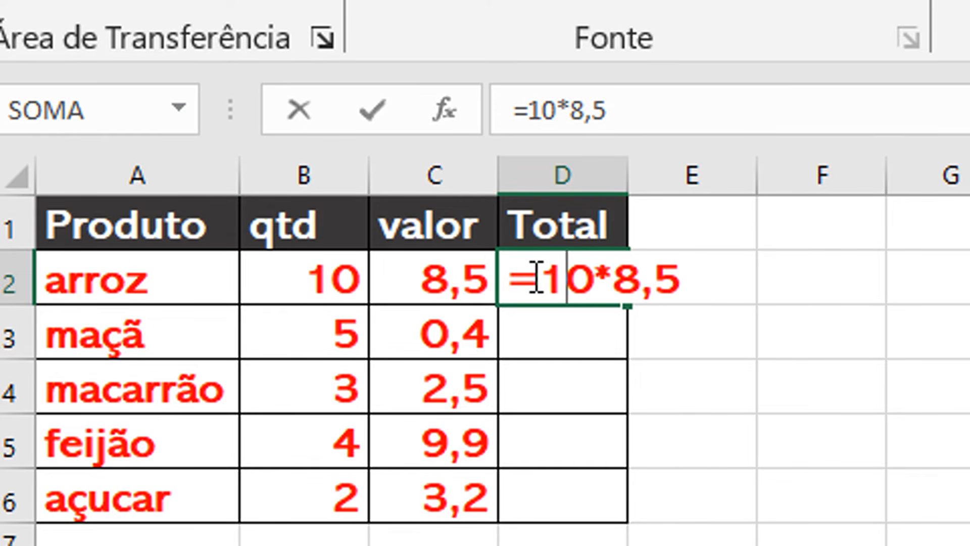
left_click_drag(549, 277, 691, 273)
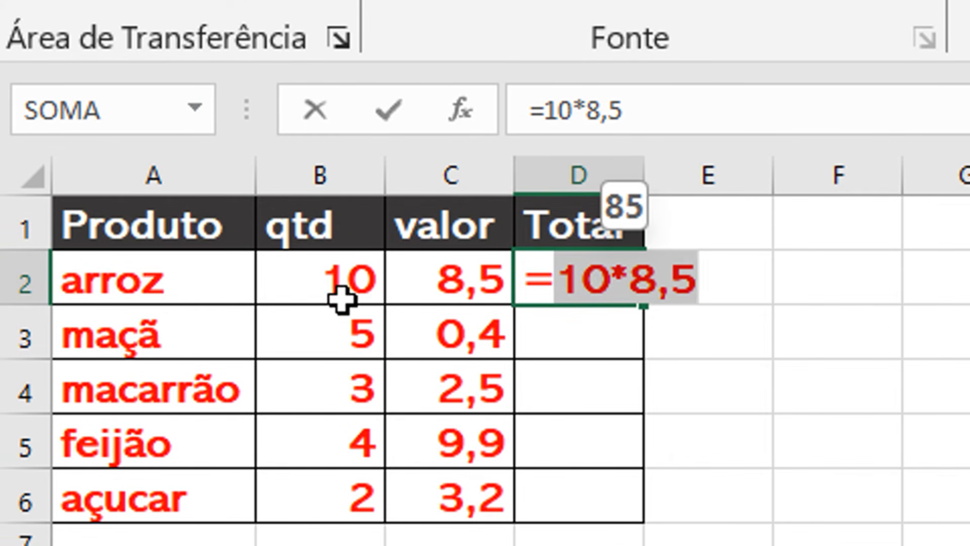
key("BackSpace")
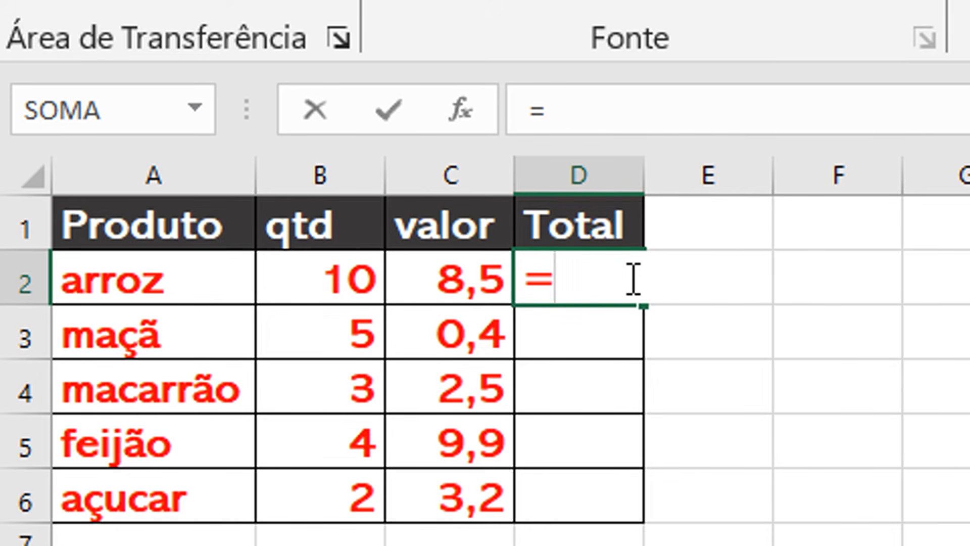
type("b2")
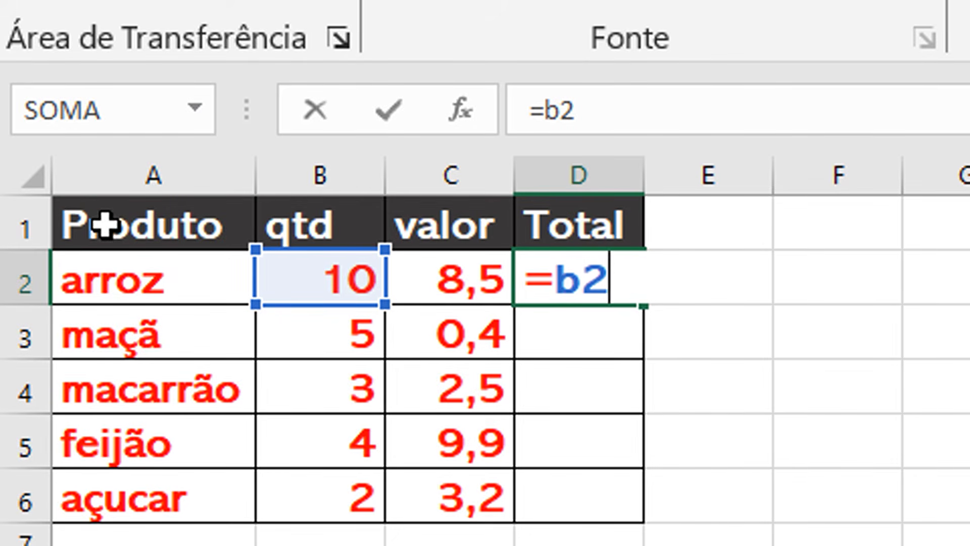
type("c2")
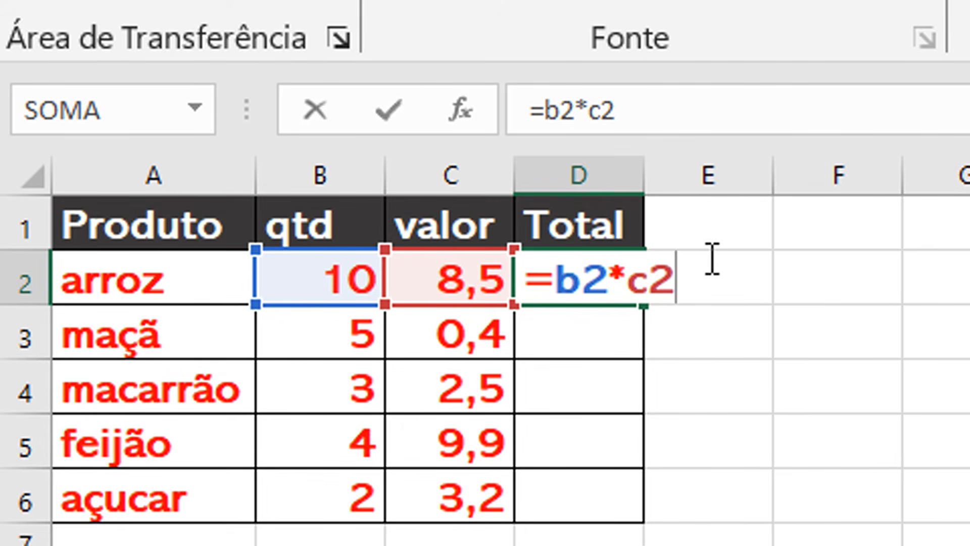
key("Return")
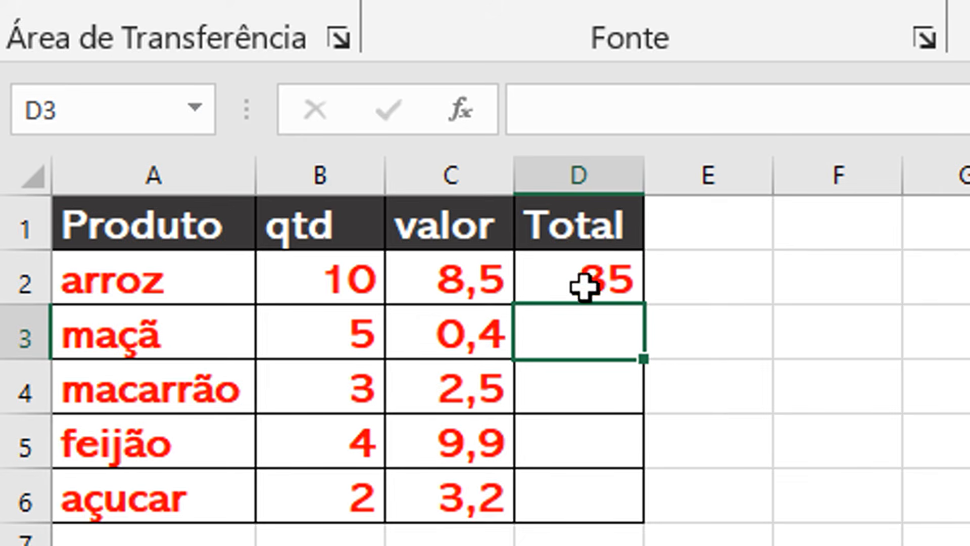
Enter the literal formula =10*8,5 in cell E2 to compare it with the cell-reference formula in D2.
left_click(602, 275)
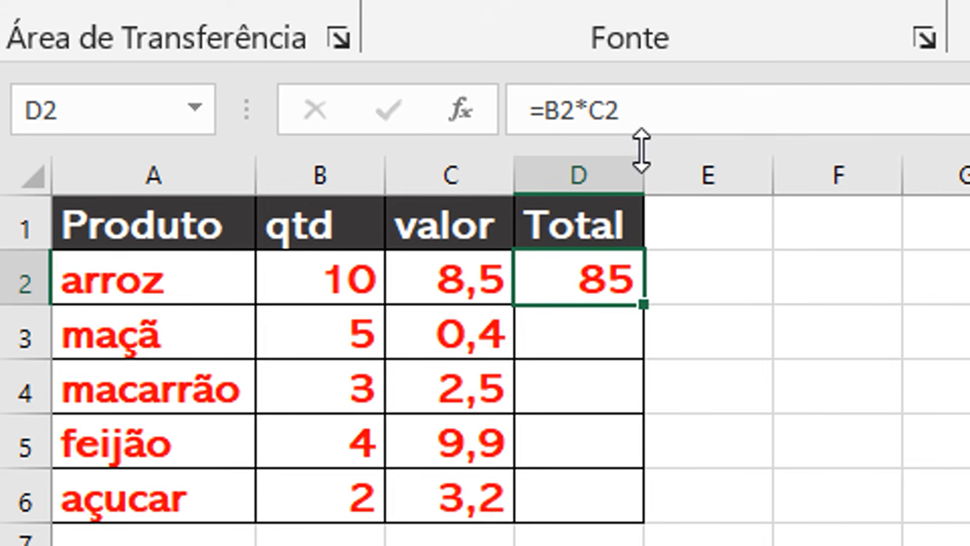
left_click(692, 282)
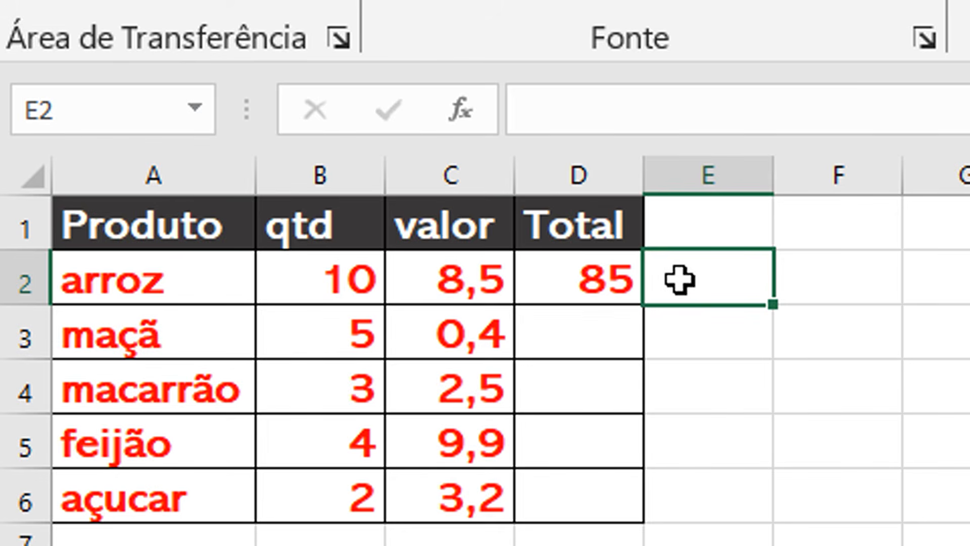
left_click(617, 280)
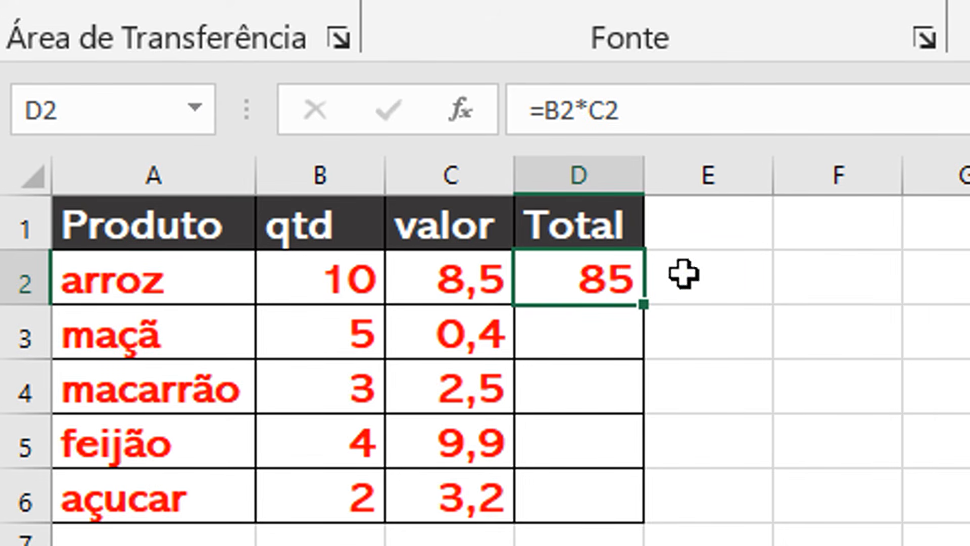
left_click(702, 282)
type("=10*8,5")
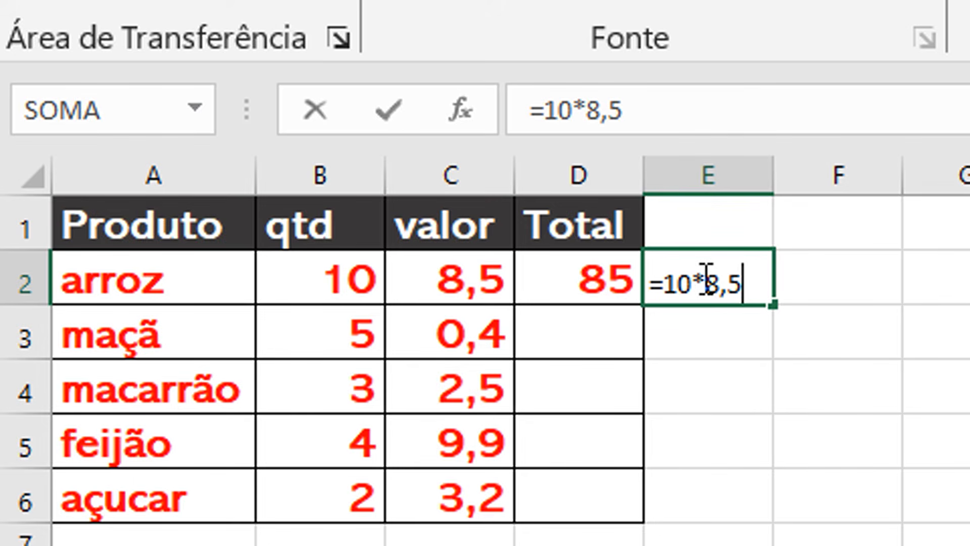
key("Return")
left_click(699, 274)
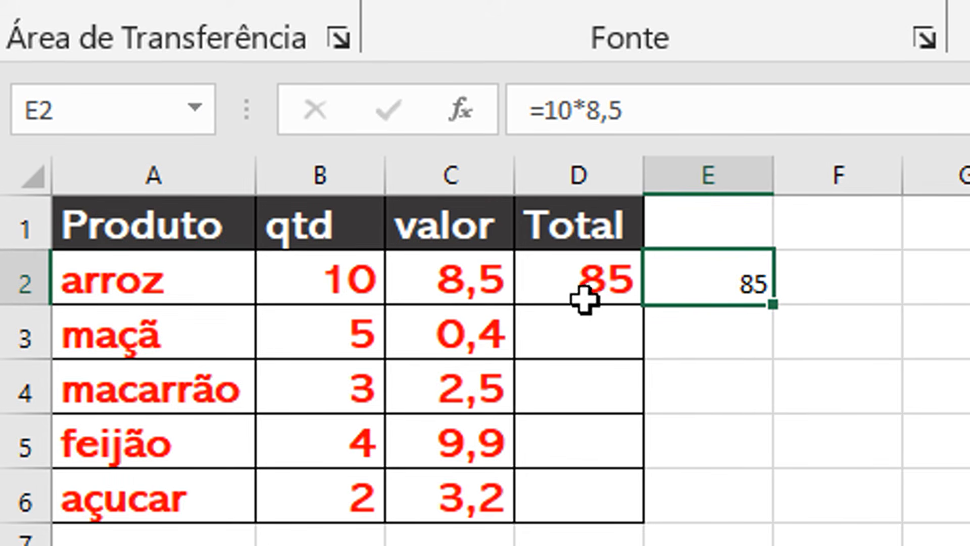
Enter the formula =B3*c3 in cell D3 to multiply the quantity of maçã by its value.
left_click(602, 336)
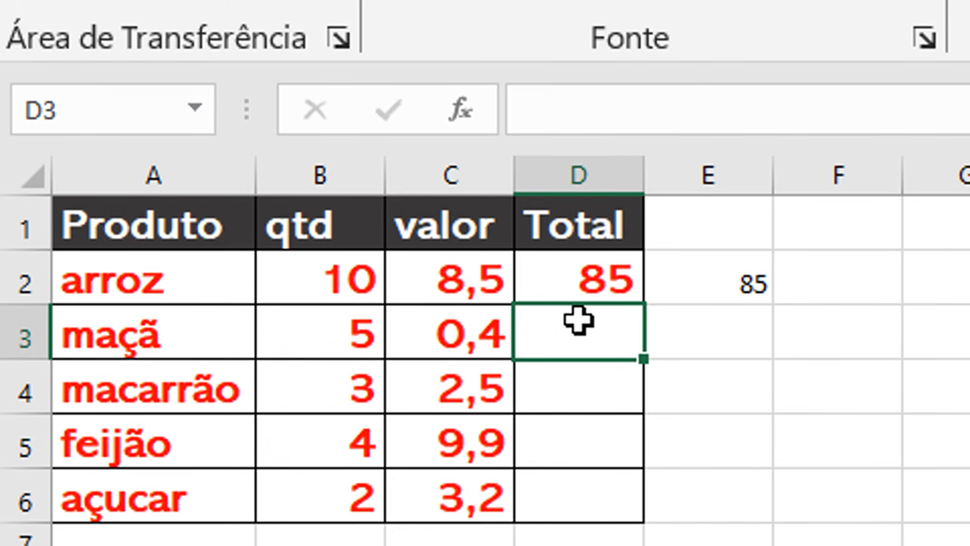
type("=")
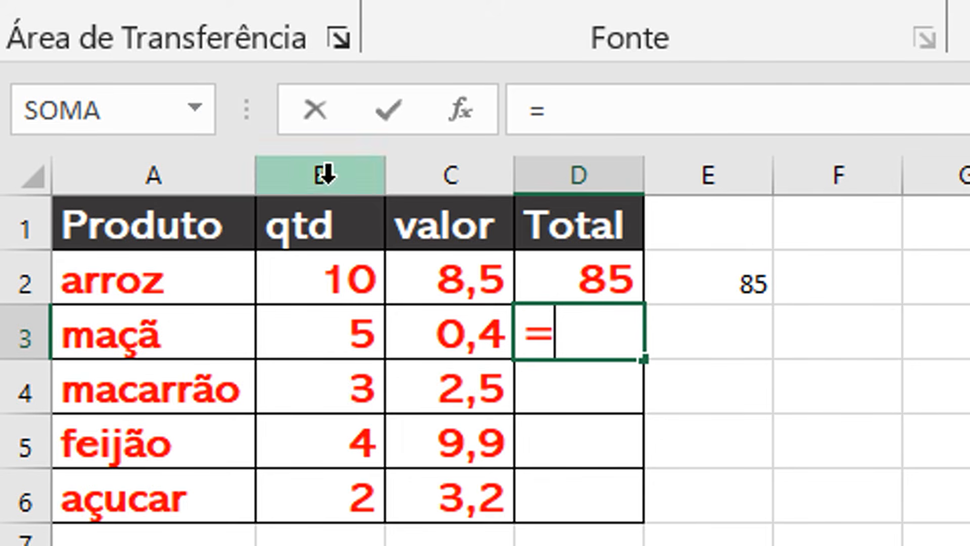
type("b3")
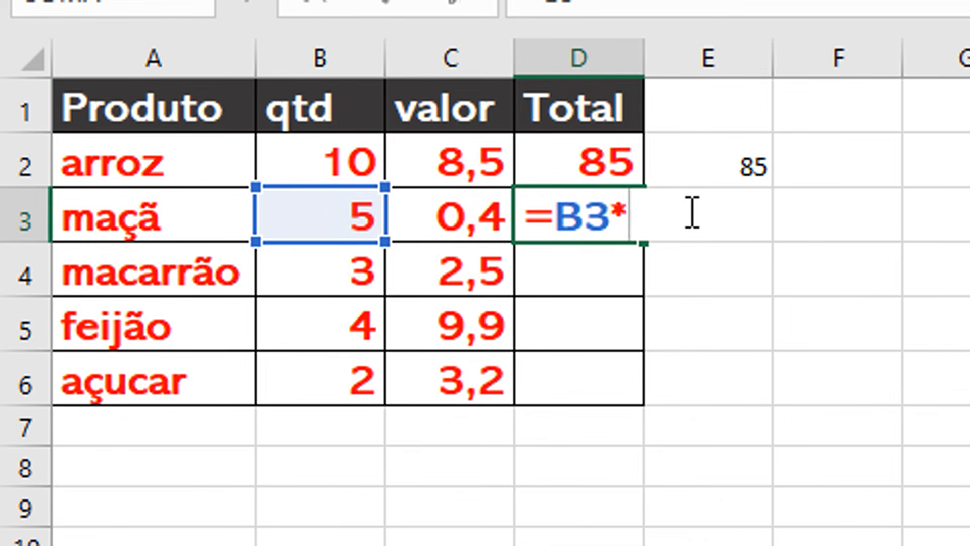
type("*c3")
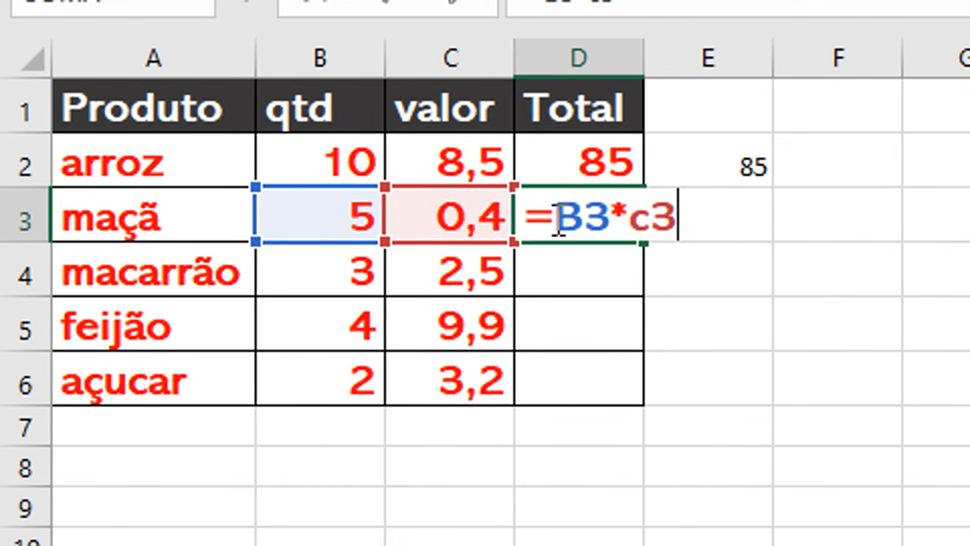
key("Return")
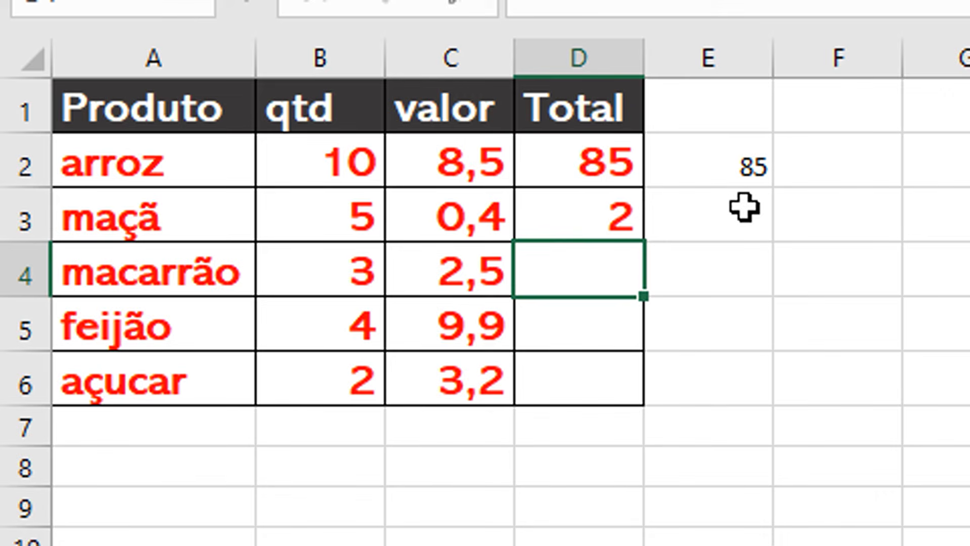
Enter the literal formula =5*0,4 in cell E3 beside the maçã total for comparison.
left_click(744, 207)
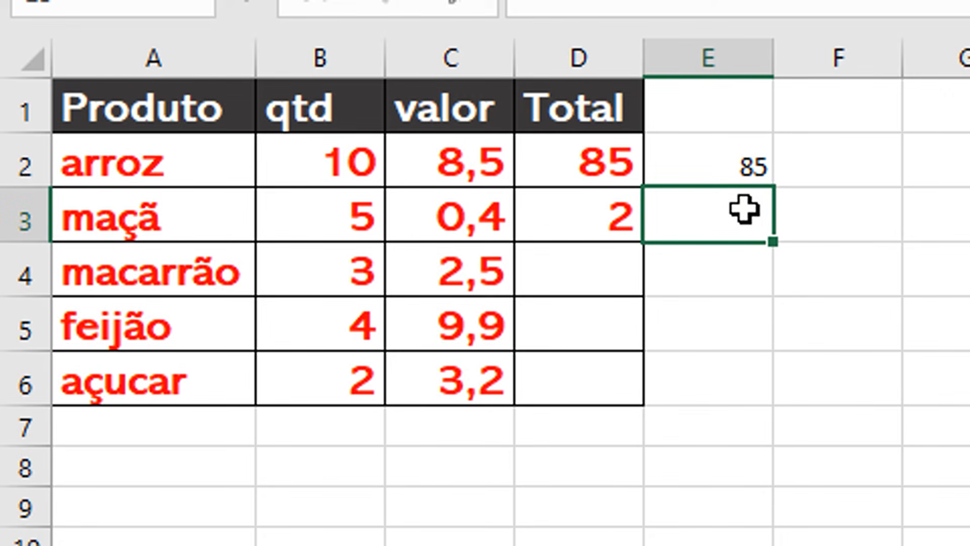
type("=5*0,4")
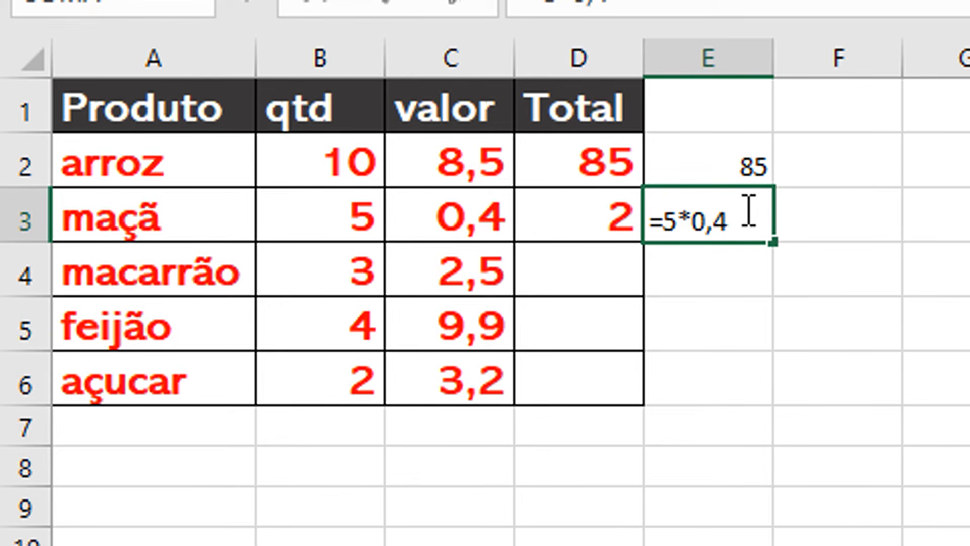
key("Return")
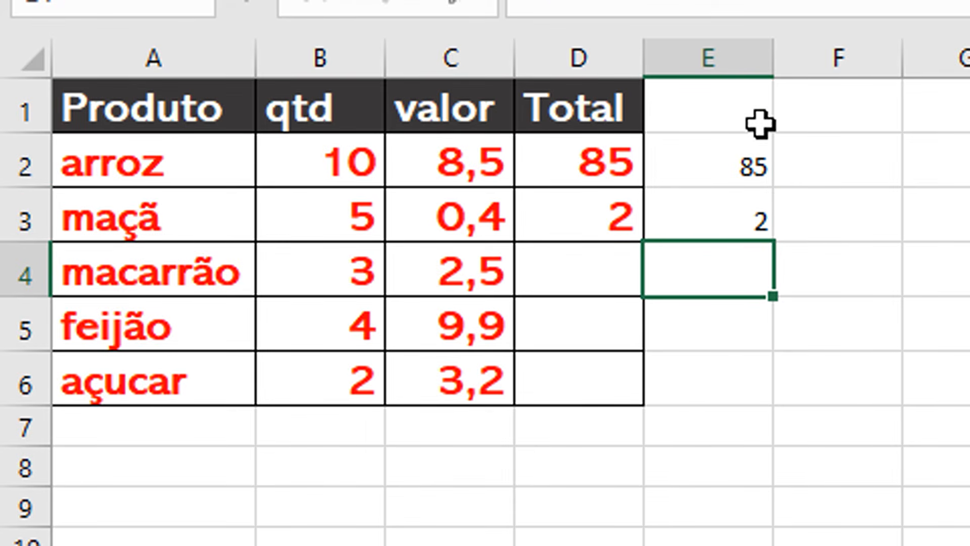
Enter the formula =b4*c4 in cell D4 to multiply the quantity of macarrão by its value.
left_click(581, 263)
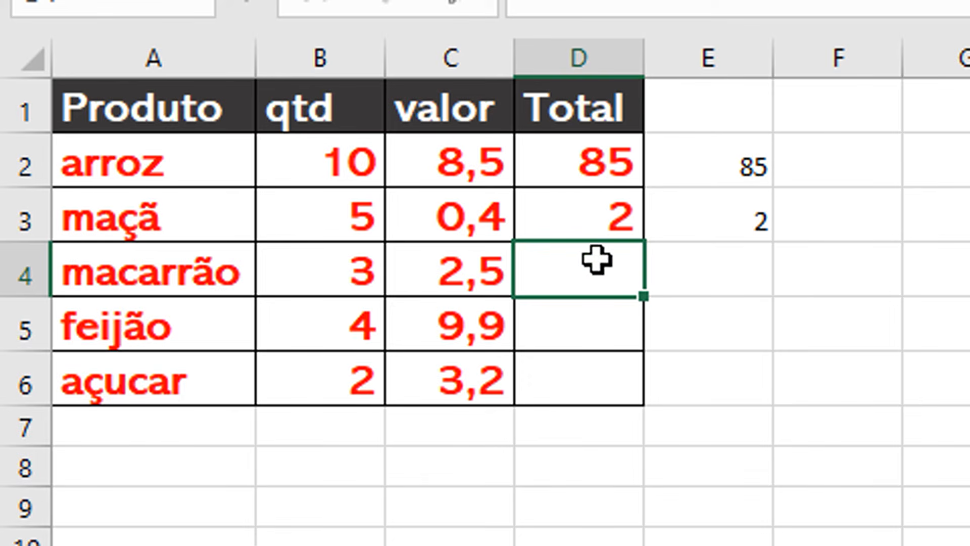
type("=")
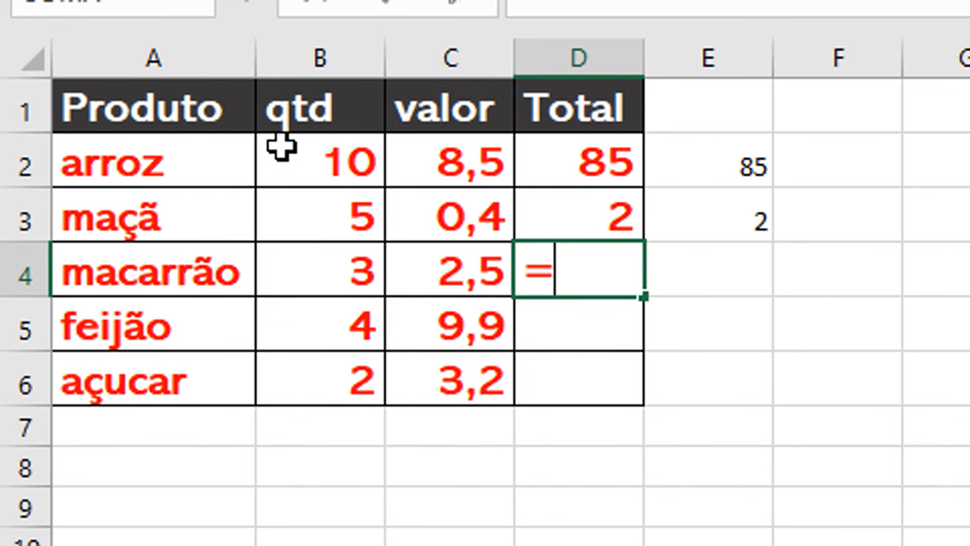
left_click(291, 254)
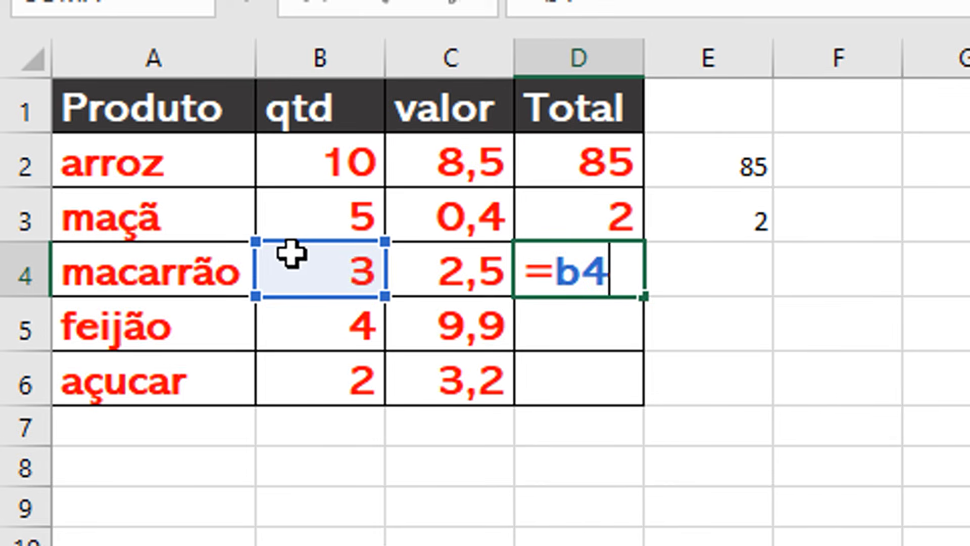
type("*c4")
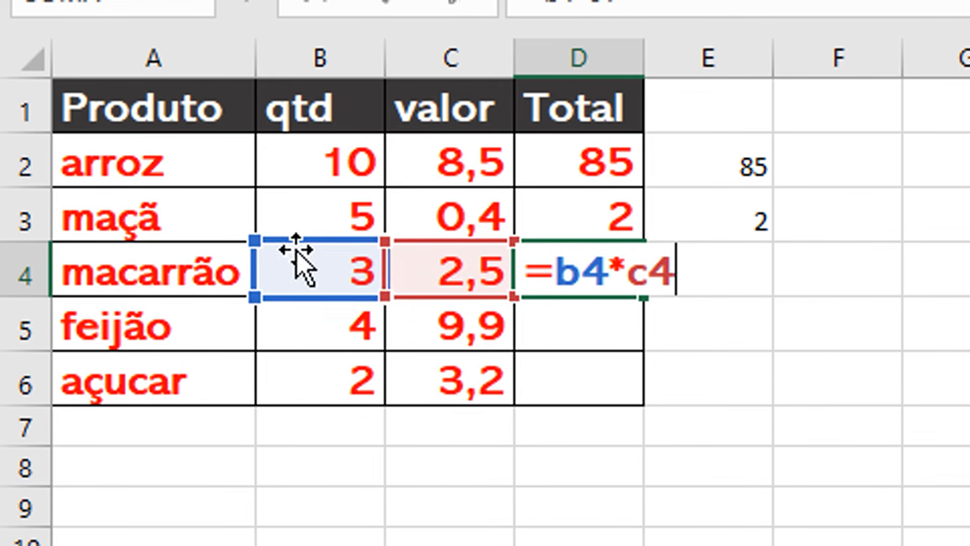
key("Return")
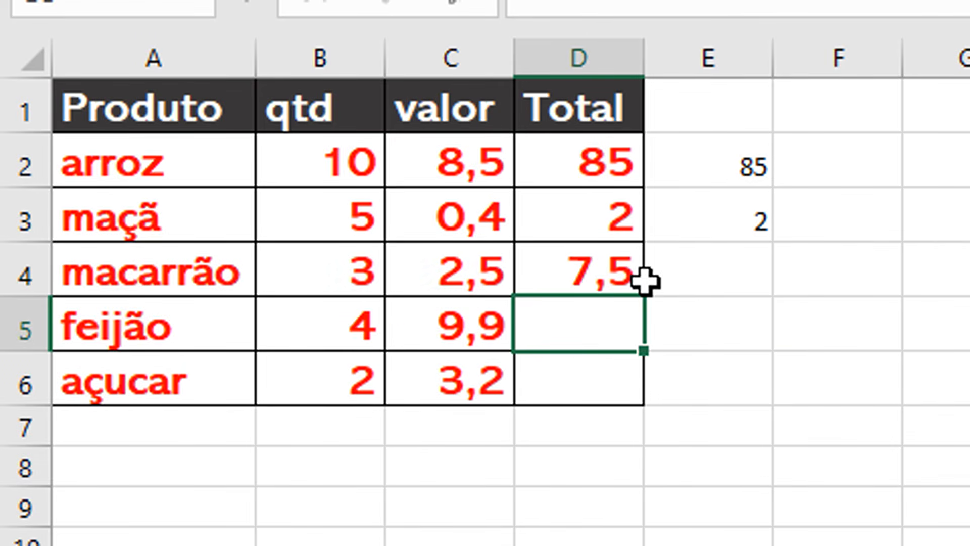
Enter the literal formula =3*2,5 in cell E4 beside the macarrão total for comparison.
left_click(717, 265)
type("=3*2,5")
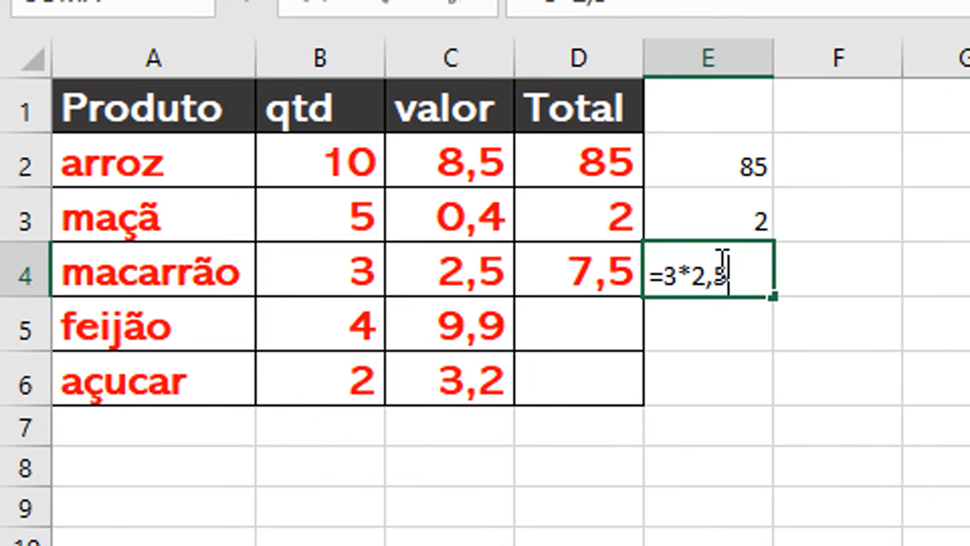
key("Return")
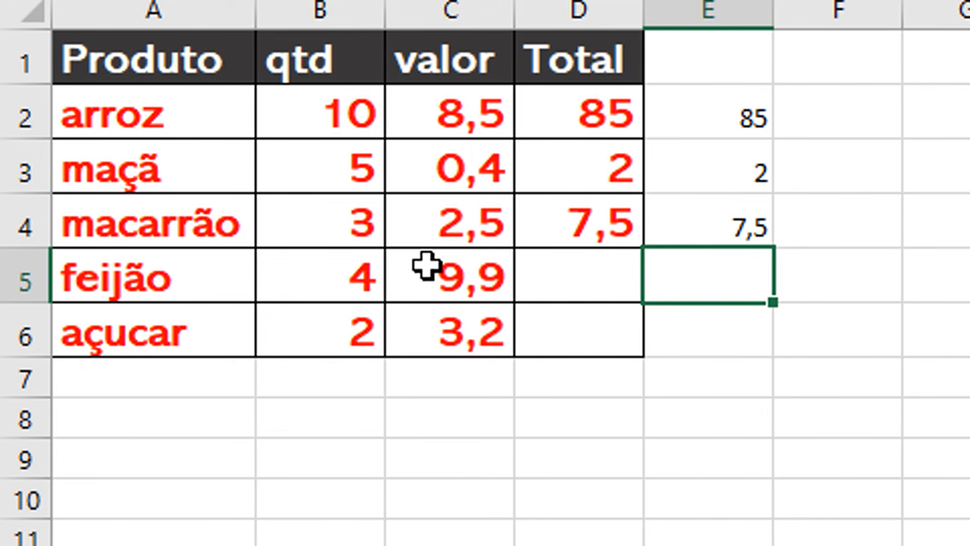
left_click(586, 283)
left_click(578, 331)
left_click(586, 365)
left_click(579, 427)
left_click(565, 488)
left_click(565, 383)
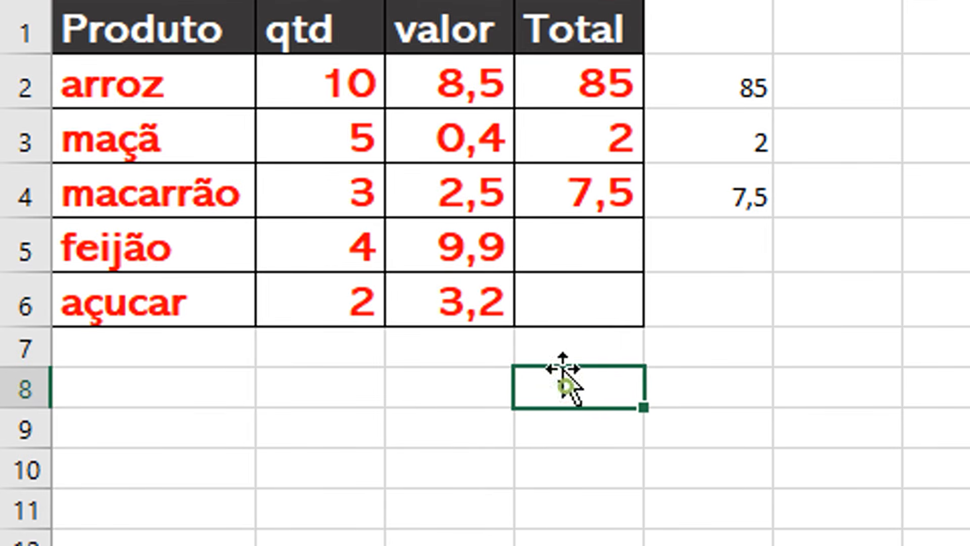
left_click(570, 293)
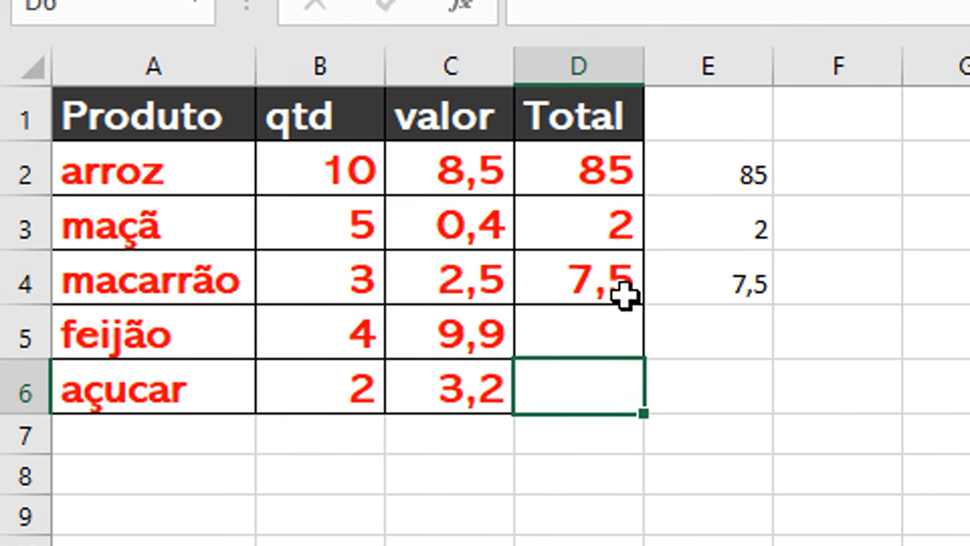
Clear the maçã and macarrão totals and their comparison formulas in the range D3:E4.
left_click_drag(586, 295, 697, 246)
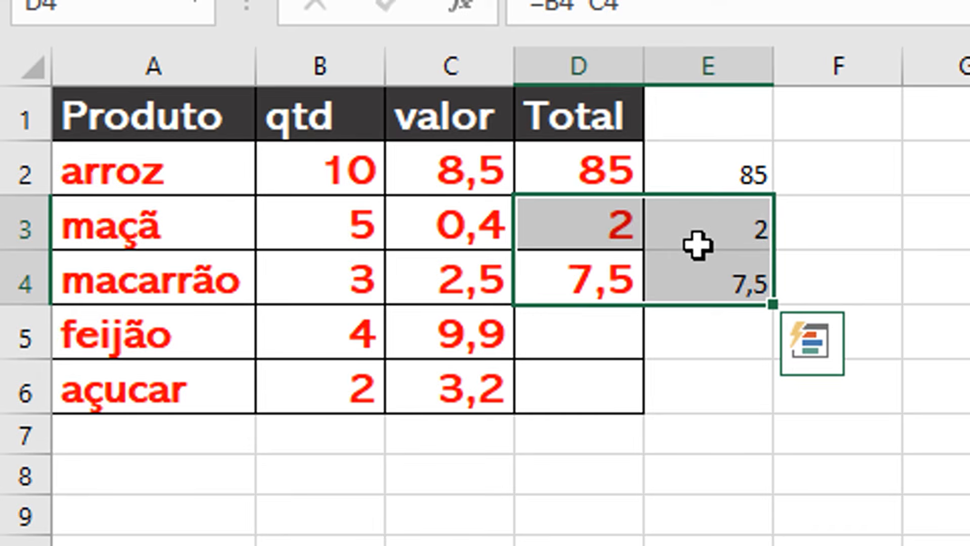
key("Delete")
Fill the arroz total formula from D2 down through D6 to calculate the remaining product totals.
left_click(596, 183)
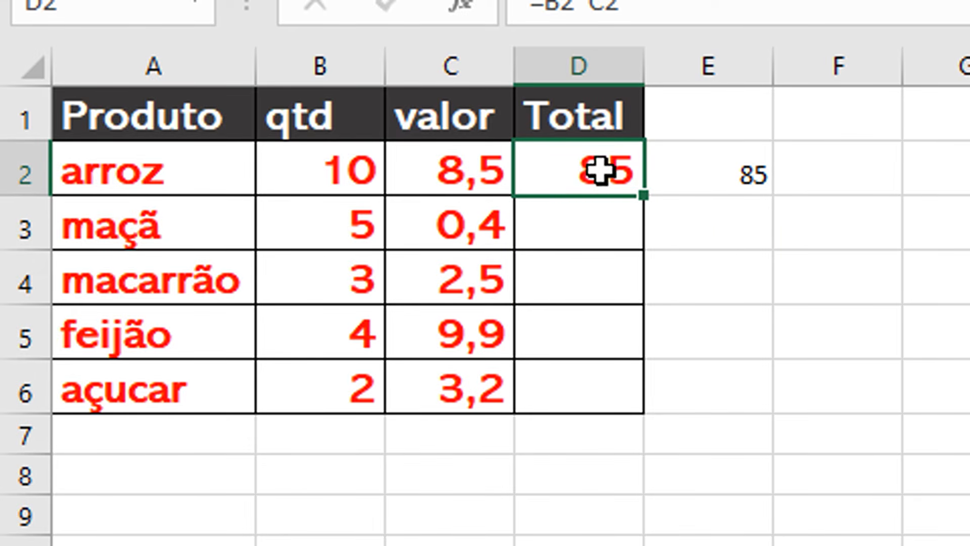
left_click(449, 162)
left_click(570, 160)
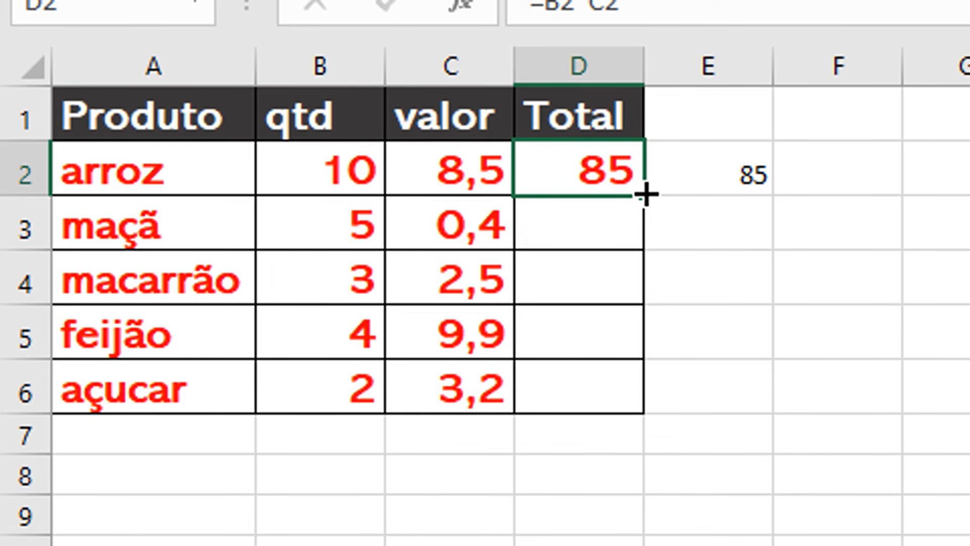
left_click_drag(647, 194, 622, 370)
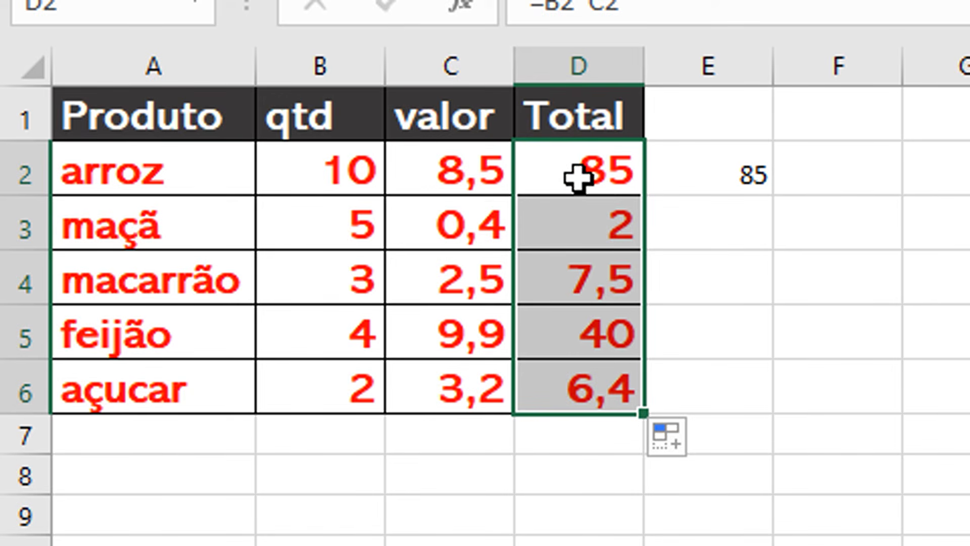
left_click(589, 225)
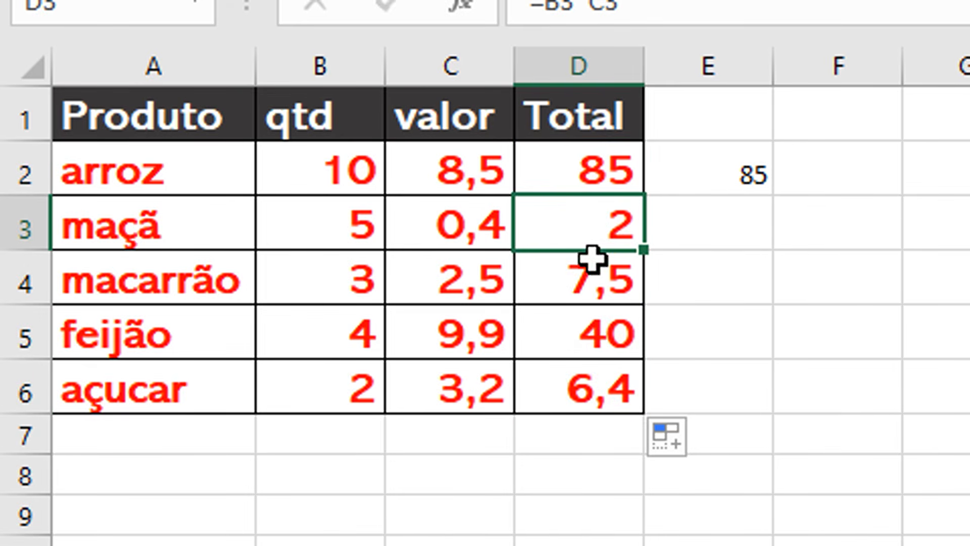
Examine the filled-down formulas in the Total column from D2 to D5 to check which cells each product references.
left_click(563, 270)
left_click(578, 228)
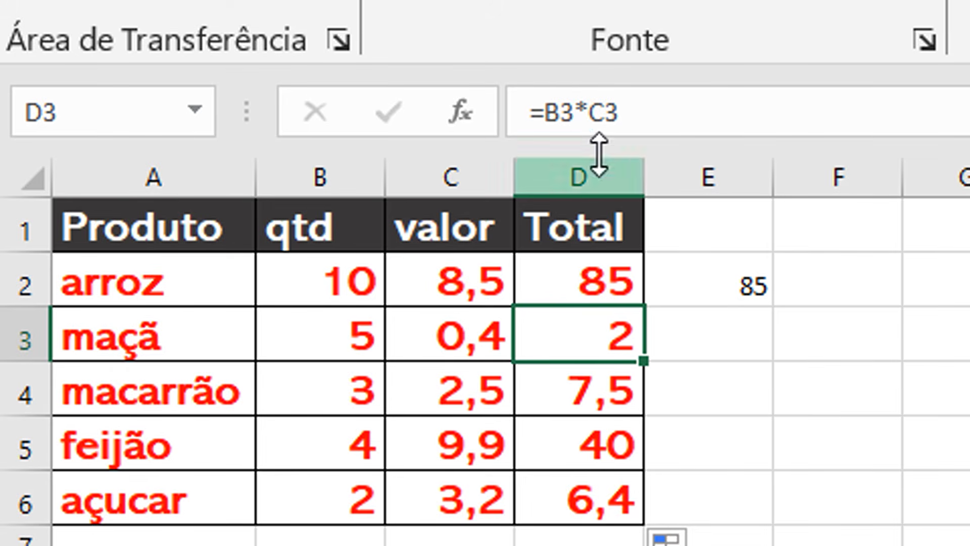
left_click_drag(545, 112, 628, 113)
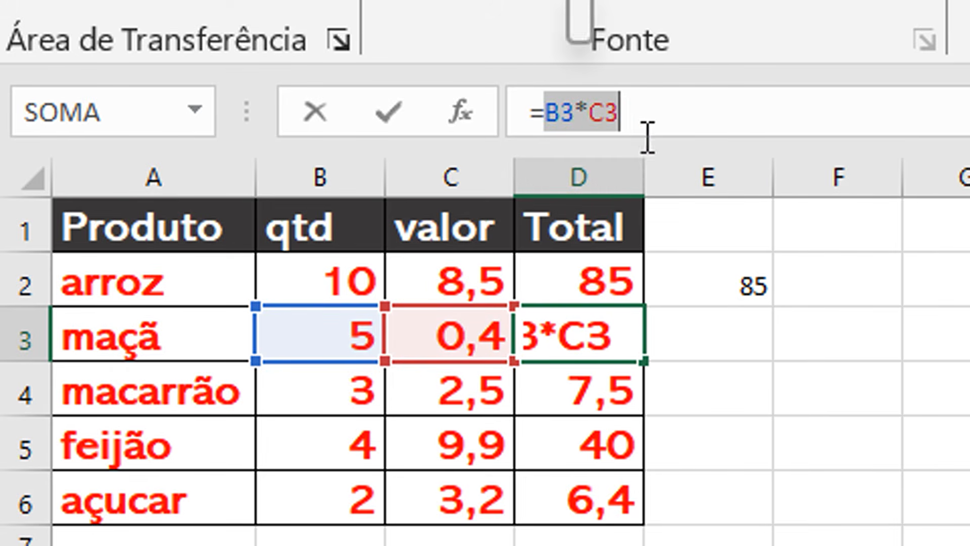
key("Return")
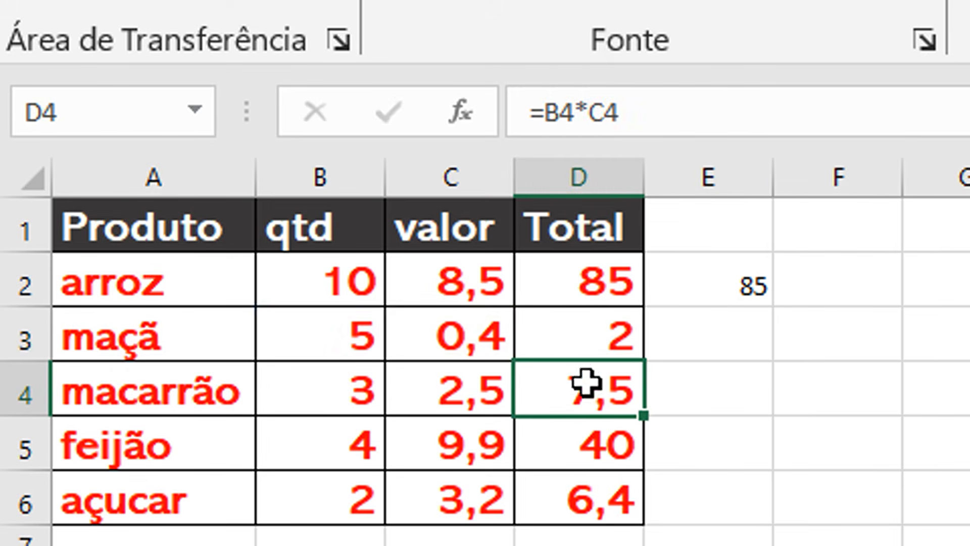
left_click(590, 434)
left_click(562, 397)
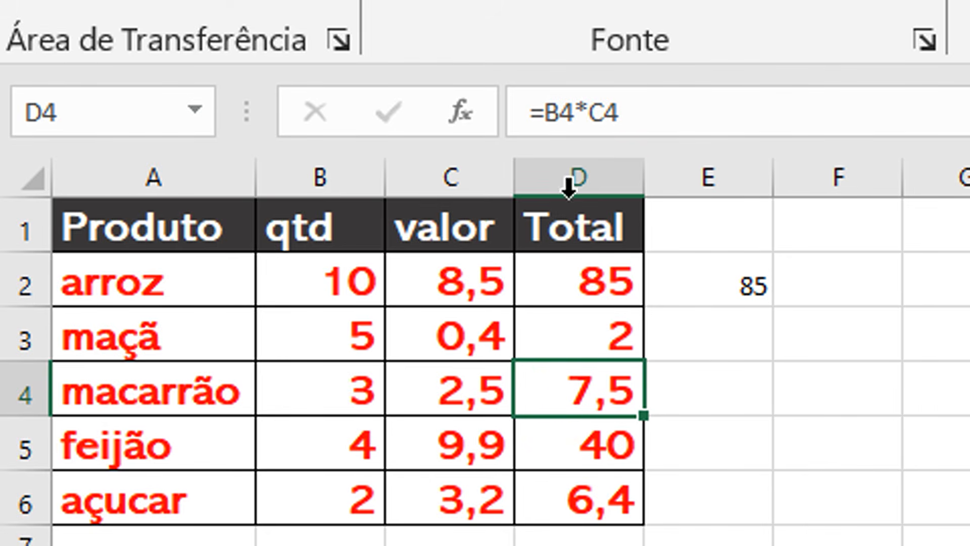
left_click(570, 458)
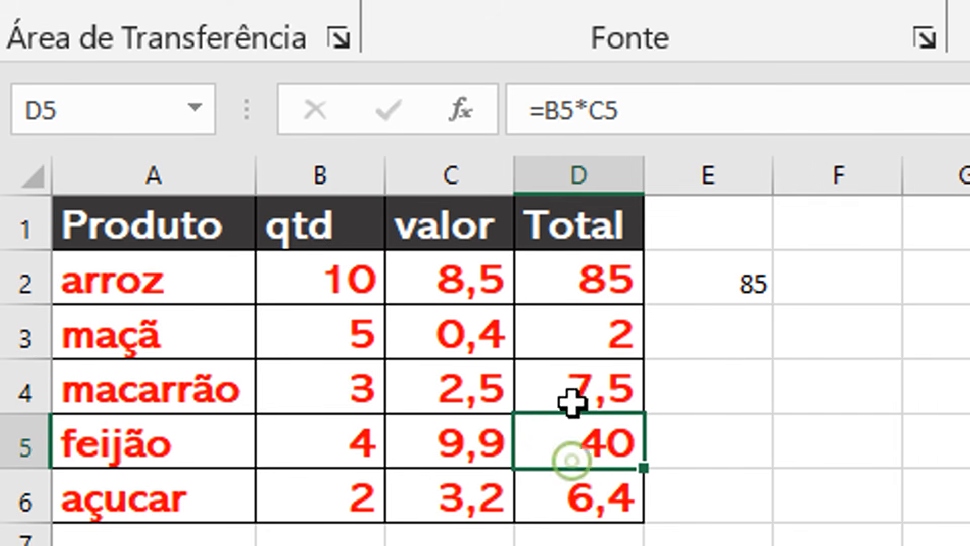
left_click(581, 329)
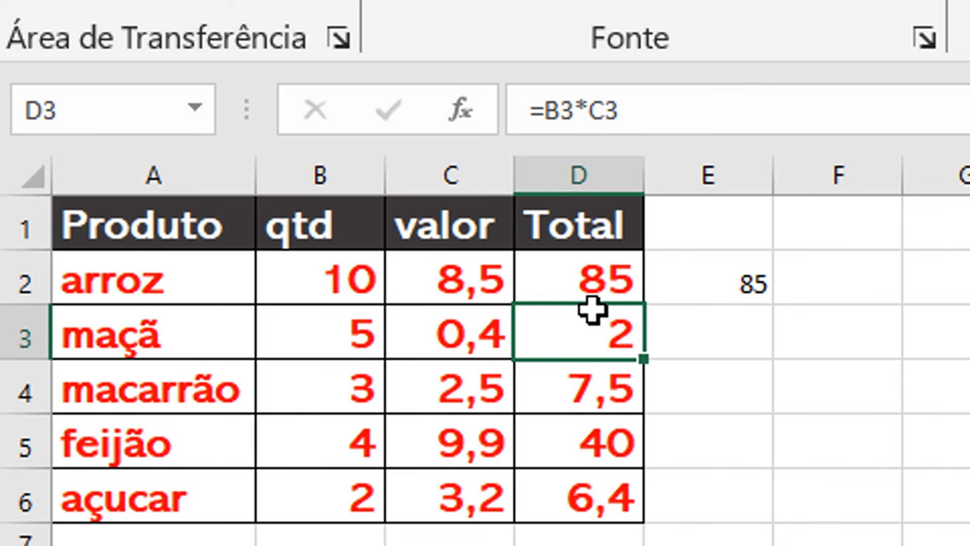
left_click(601, 285)
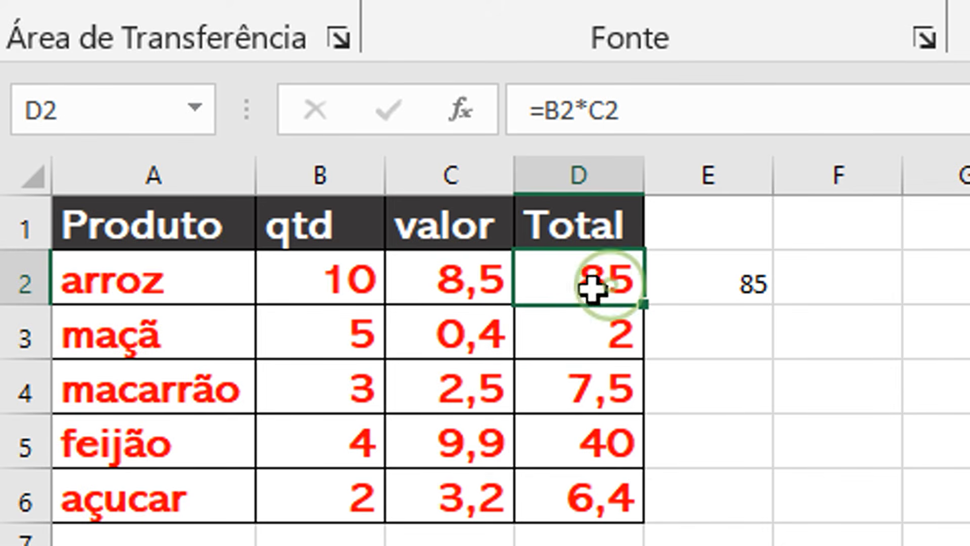
Fill the literal formula =10*8,5 from E2 down through E6 to compare it with the cell-reference totals.
left_click(689, 308)
left_click(697, 271)
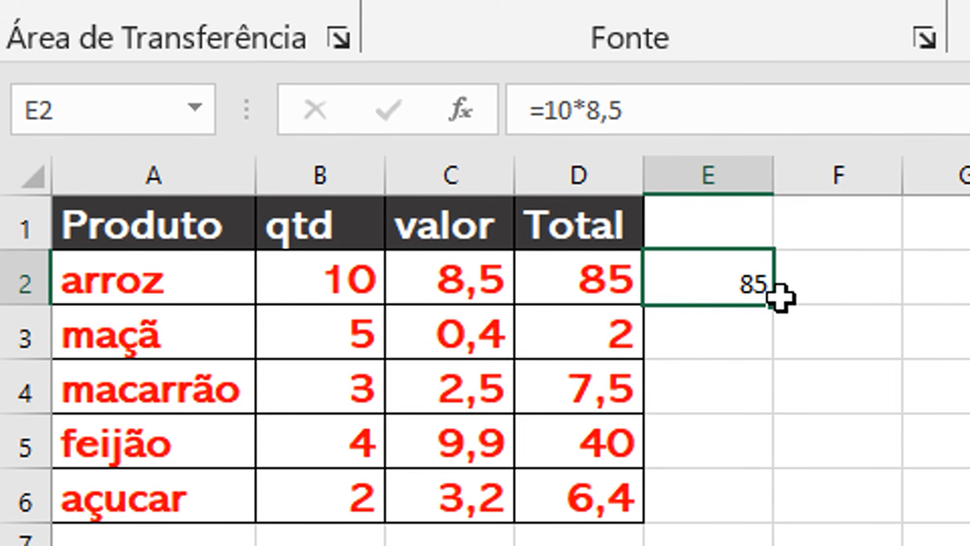
left_click_drag(776, 310, 752, 510)
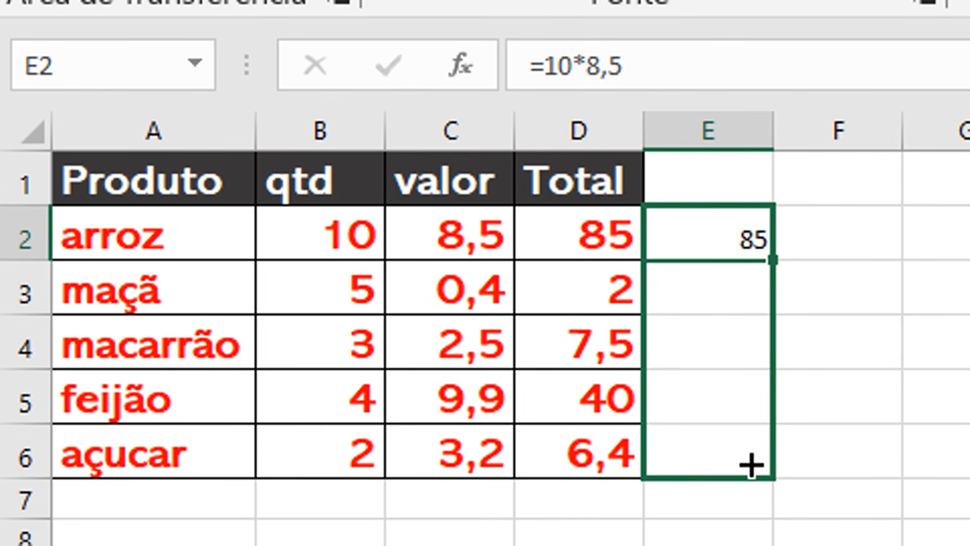
left_click_drag(751, 466, 748, 461)
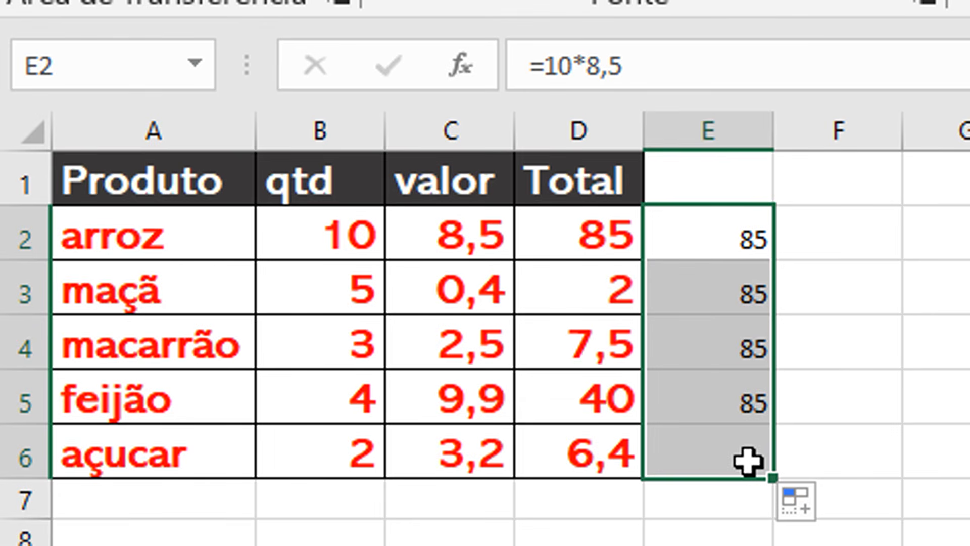
Examine the copied literal formulas in E2:E6 against the cell-reference totals in column D.
left_click(732, 292)
left_click(728, 333)
left_click(739, 386)
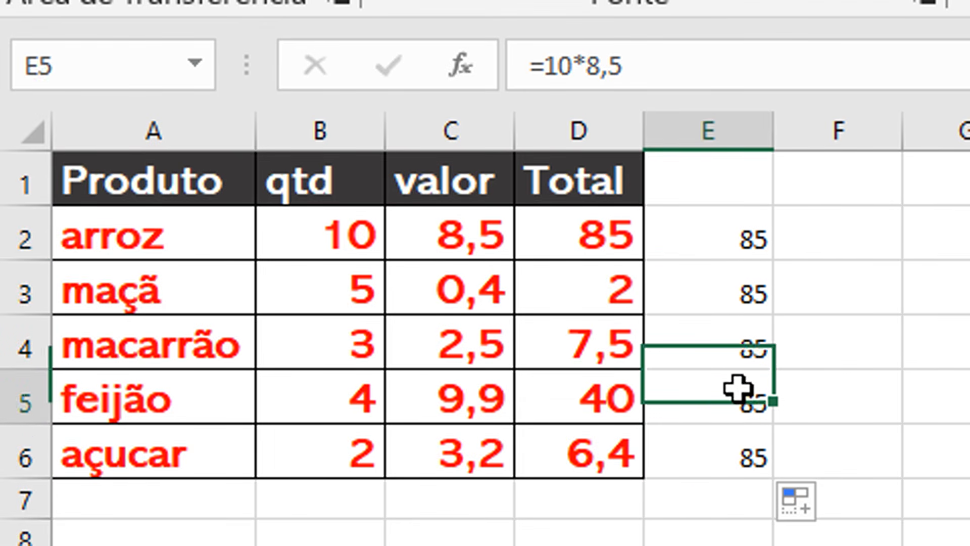
left_click(730, 448)
left_click_drag(568, 282, 595, 453)
left_click(726, 306)
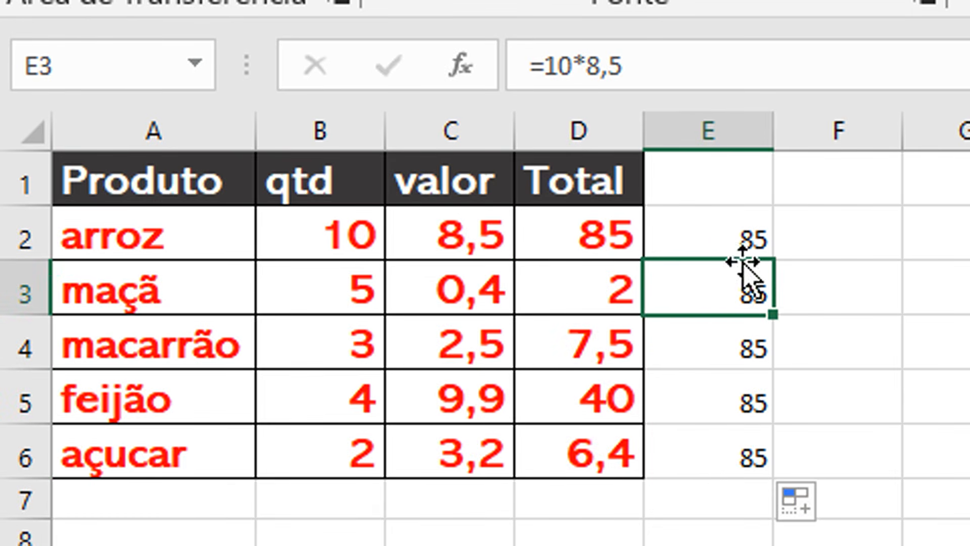
left_click(721, 242)
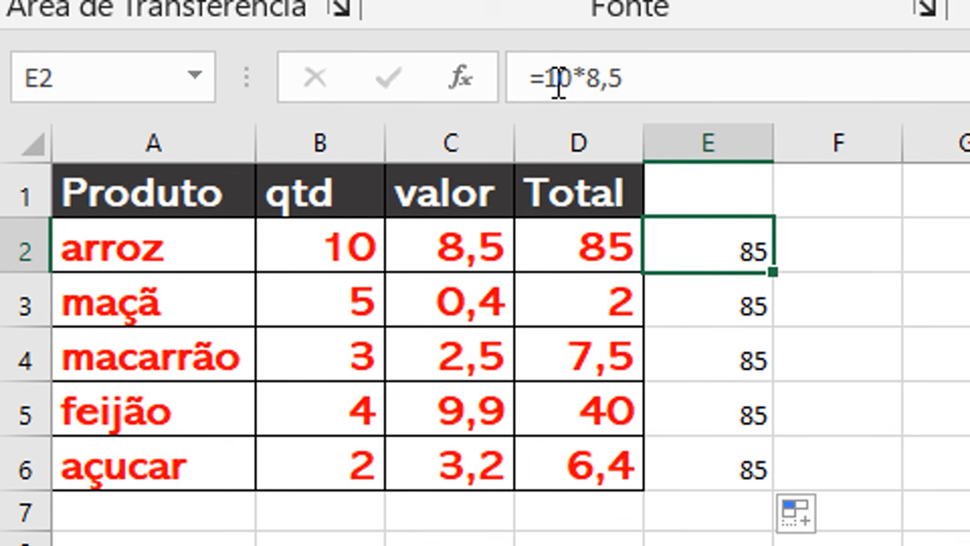
left_click_drag(547, 87, 644, 89)
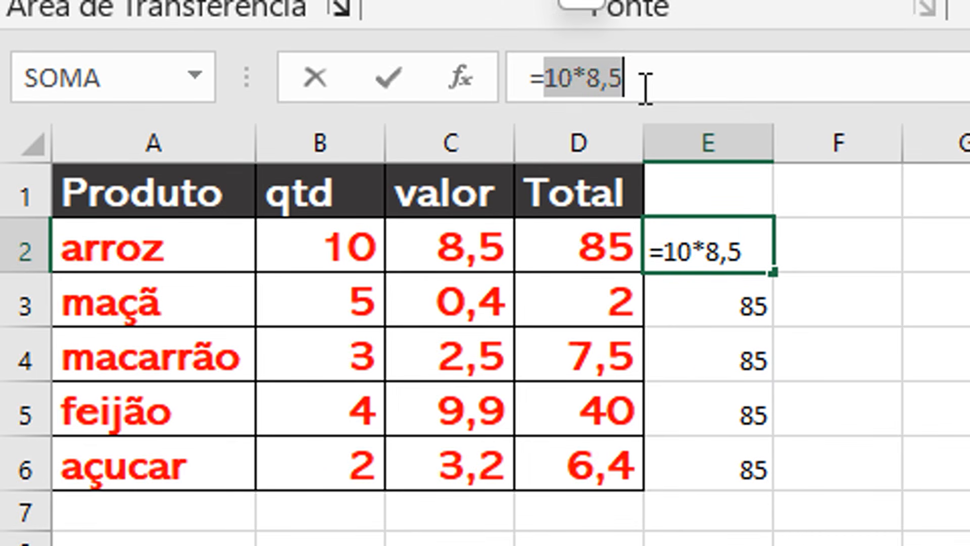
key("Return")
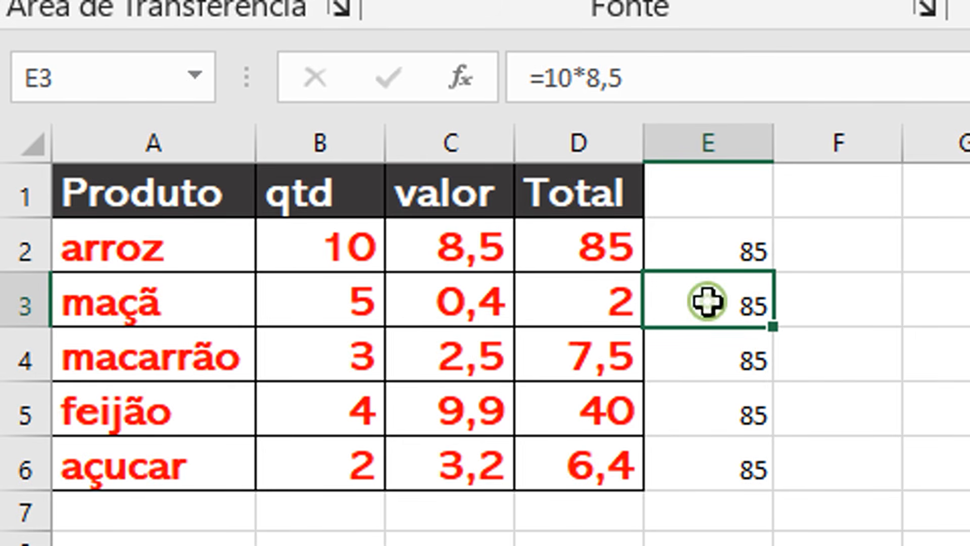
left_click(716, 357)
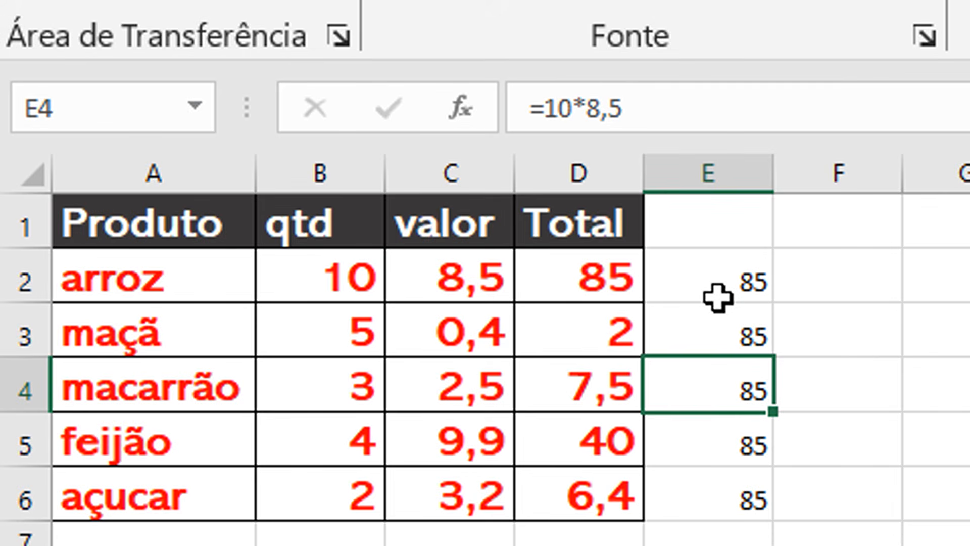
Clear the literal comparison formulas in the range E2:E6 and select the arroz total in D2.
left_click_drag(708, 291, 730, 503)
key("Delete")
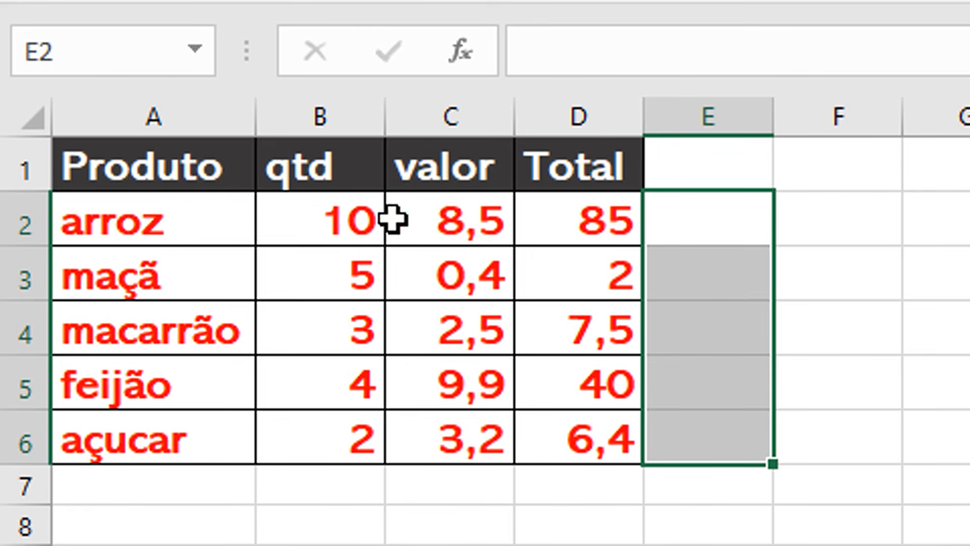
left_click(684, 221)
left_click(533, 221)
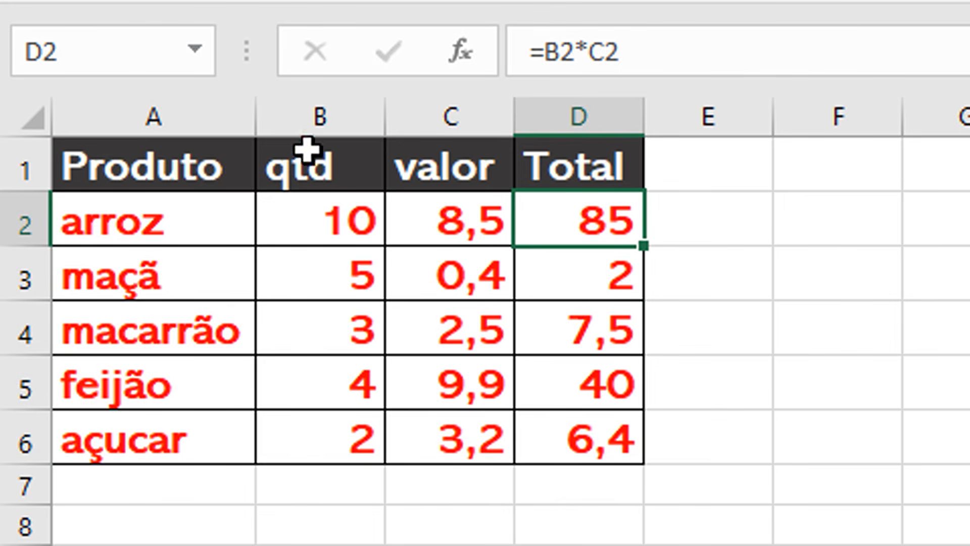